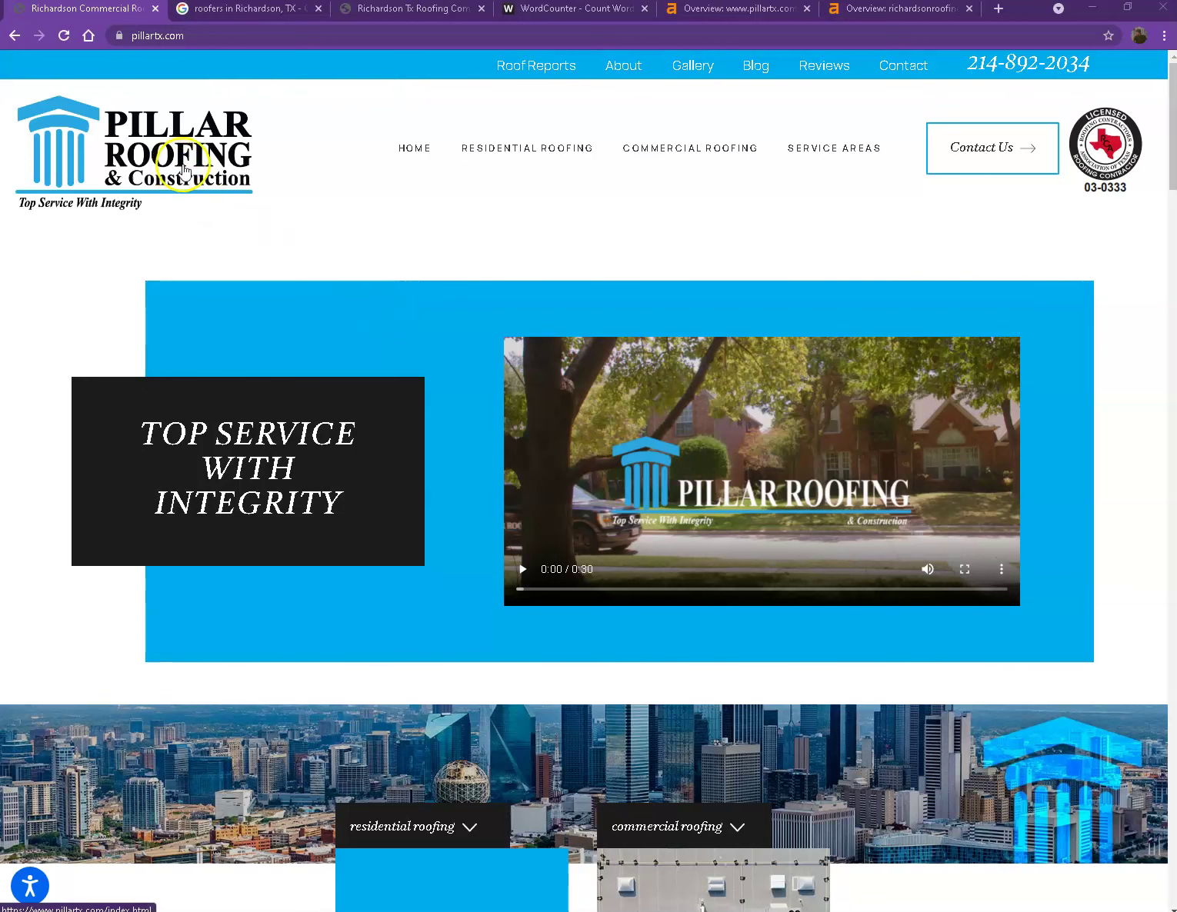
# Scroll the pillartx.com homepage and select all of its text
pyautogui.scroll(-10, 838, 223)
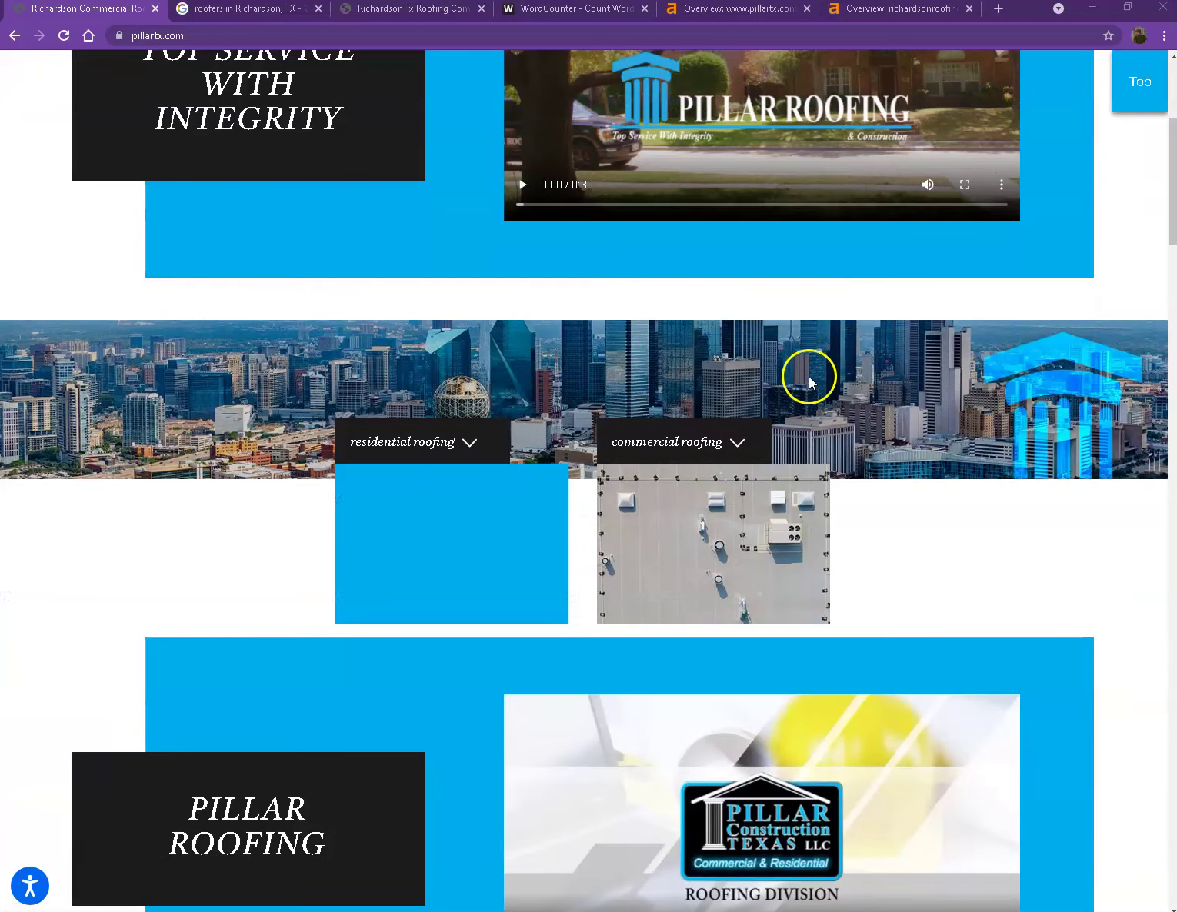
pyautogui.scroll(-13, 681, 434)
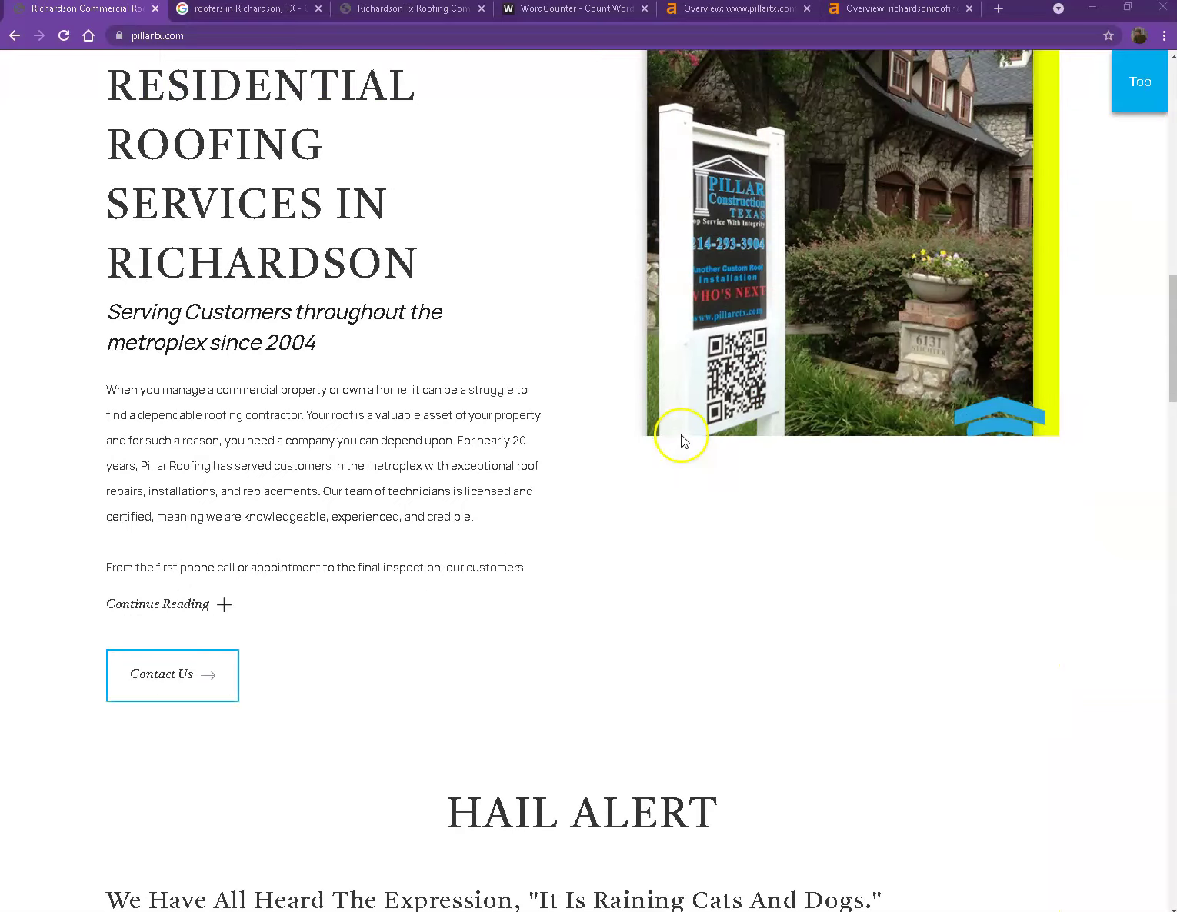
pyautogui.scroll(-14, 645, 457)
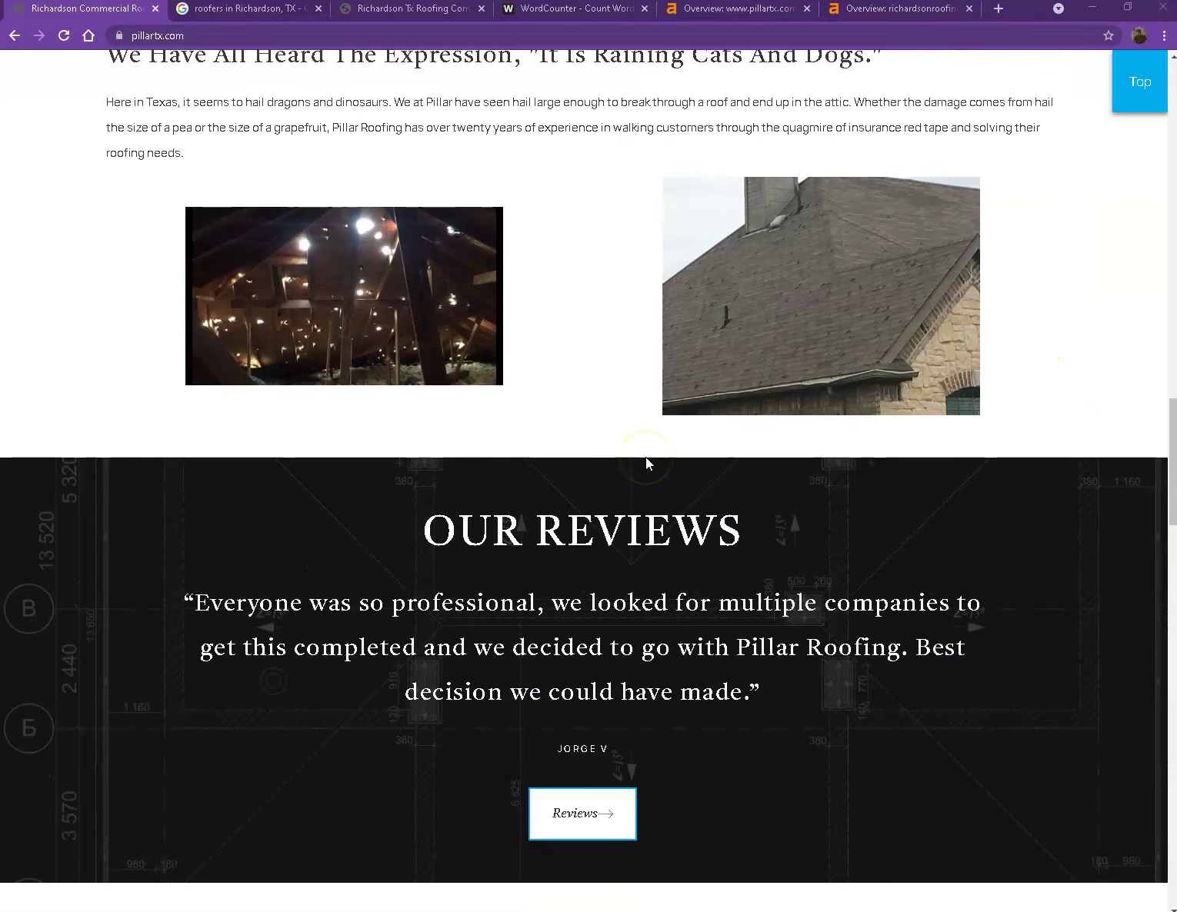
pyautogui.scroll(-6, 647, 457)
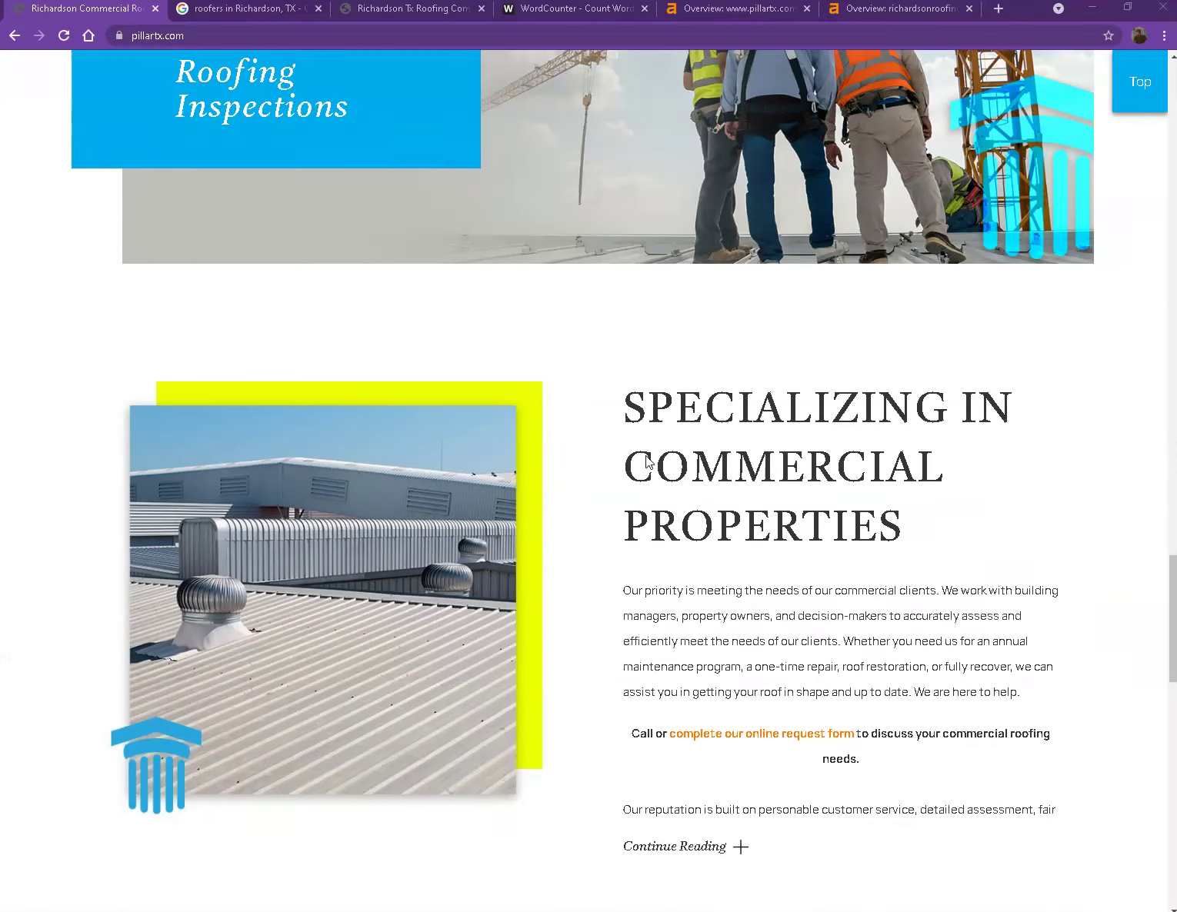
pyautogui.click(629, 467)
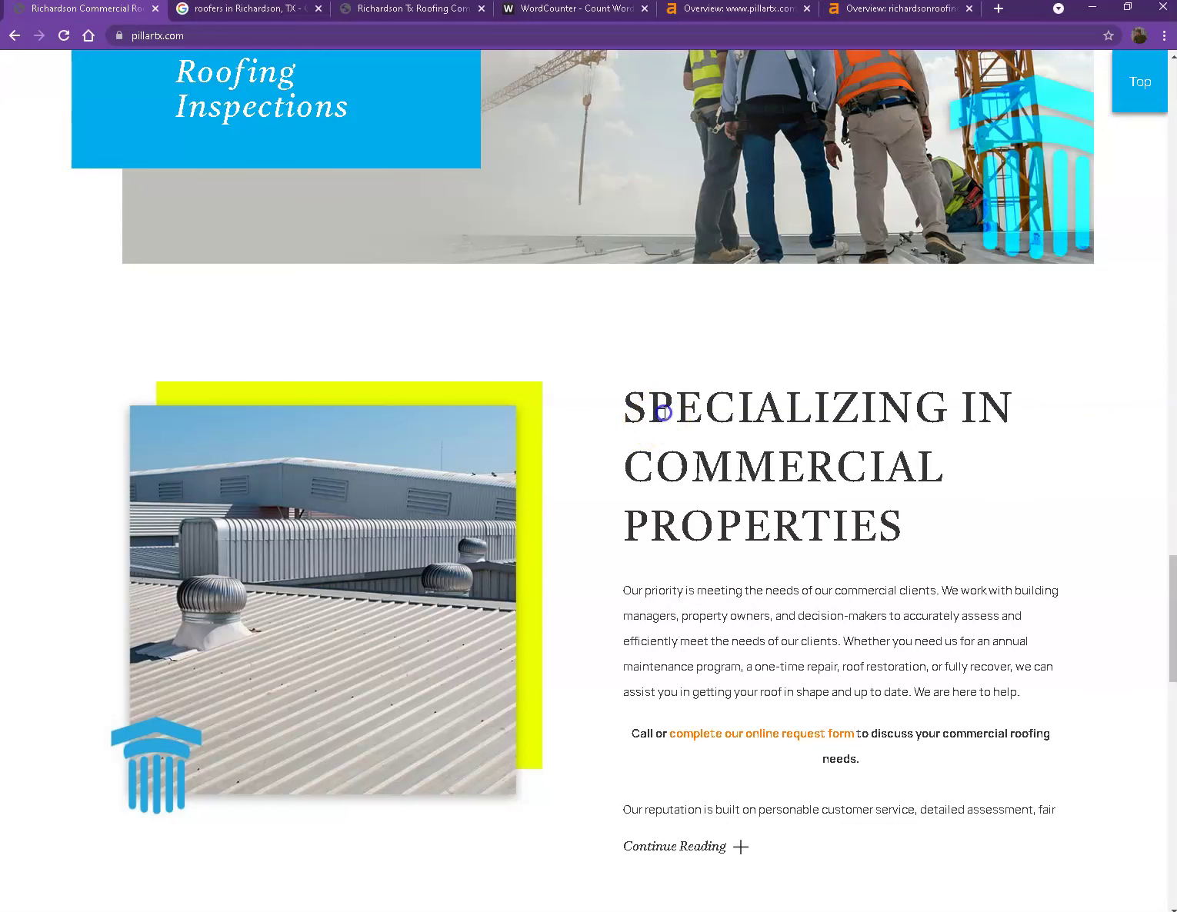
pyautogui.hotkey('ctrl', 'a')
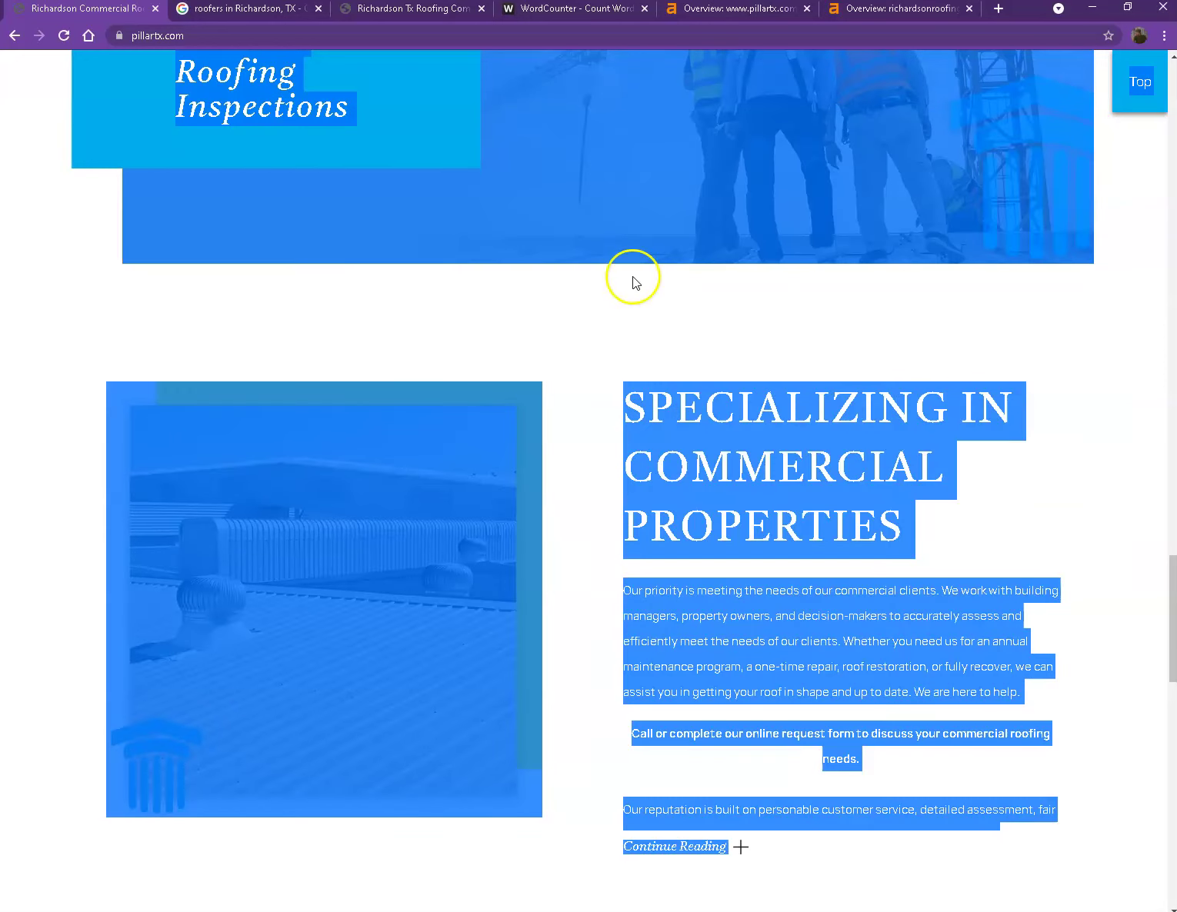
# Replace WordCounter's text with the pillartx.com text (761 words, 4,896 characters), then return to pillartx.com
pyautogui.click(569, 8)
pyautogui.click(400, 373)
pyautogui.hotkey('ctrl', 'a')
pyautogui.hotkey('ctrl', 'v')
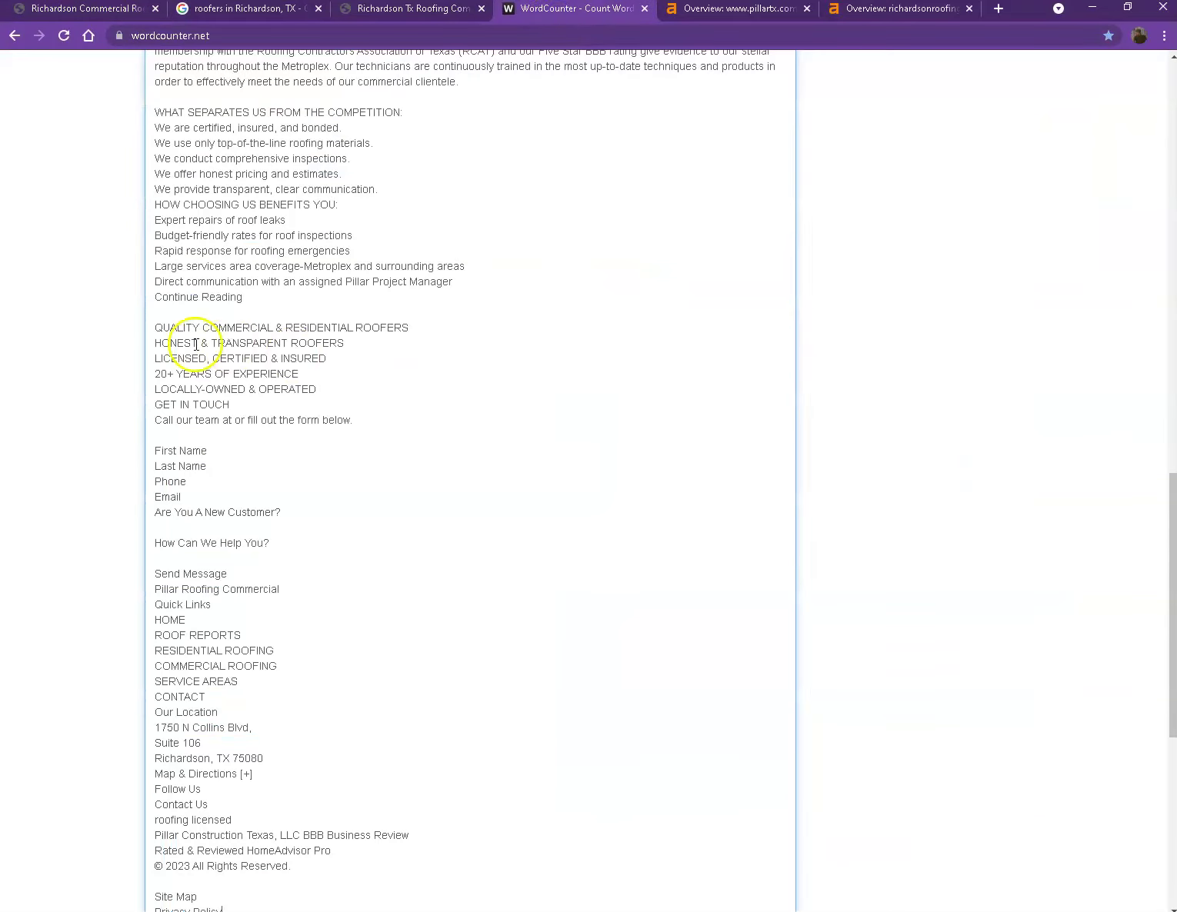
pyautogui.scroll(15, 184, 342)
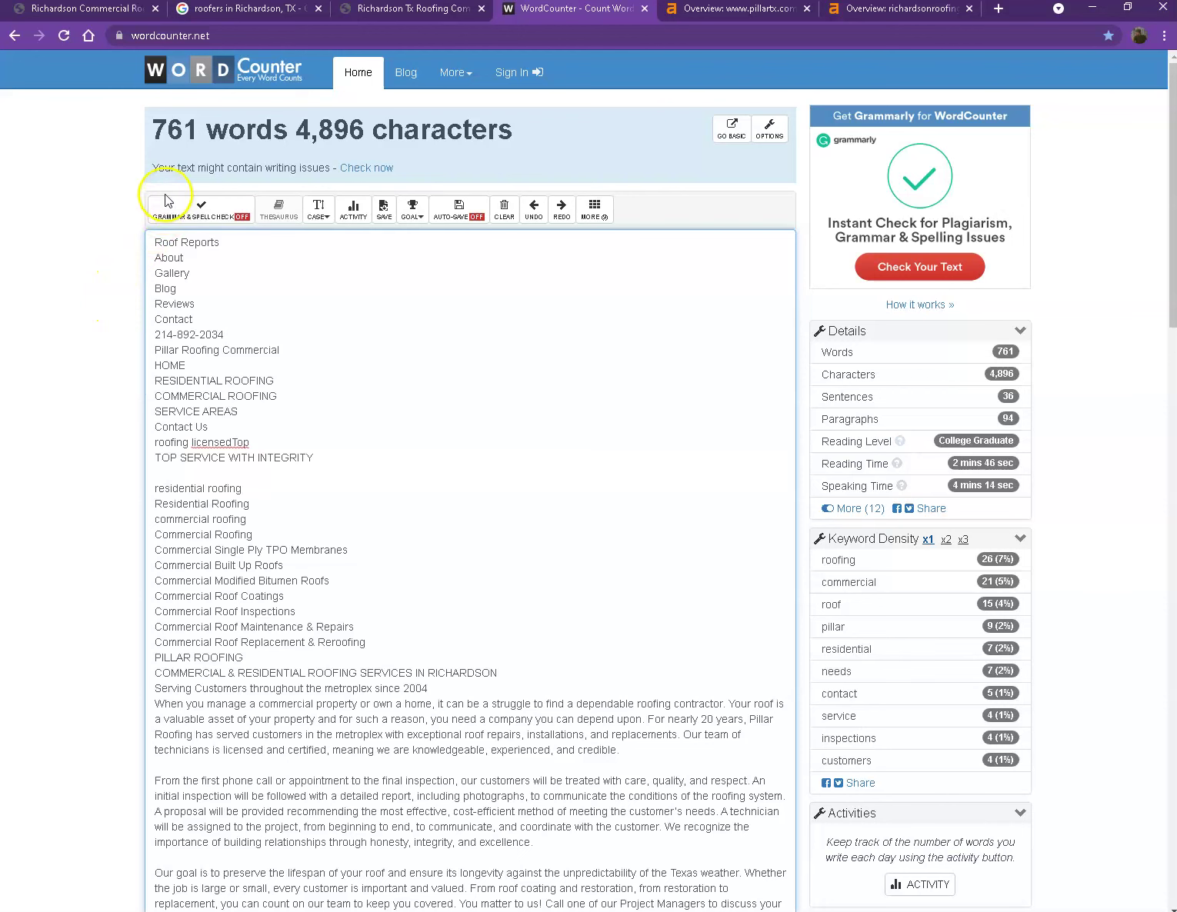
pyautogui.click(108, 11)
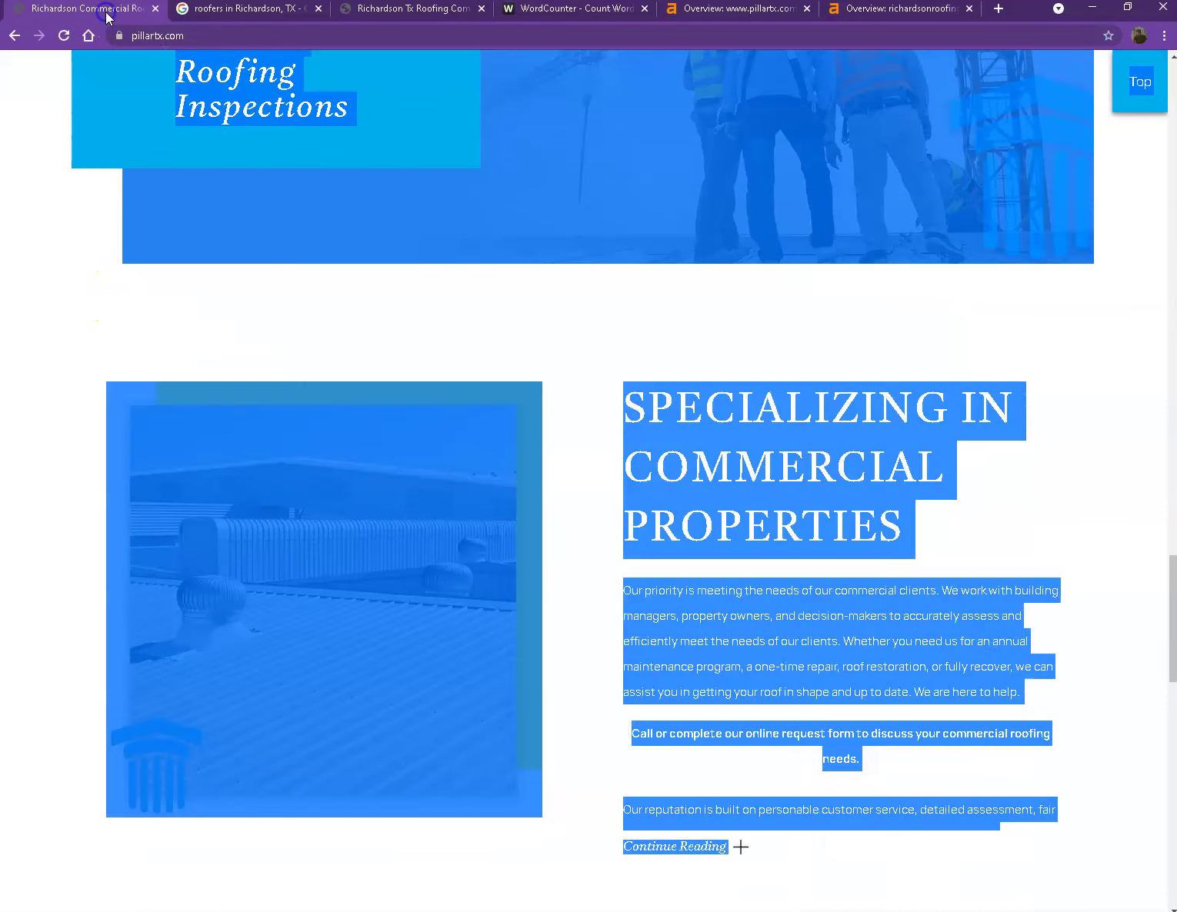
pyautogui.click(104, 307)
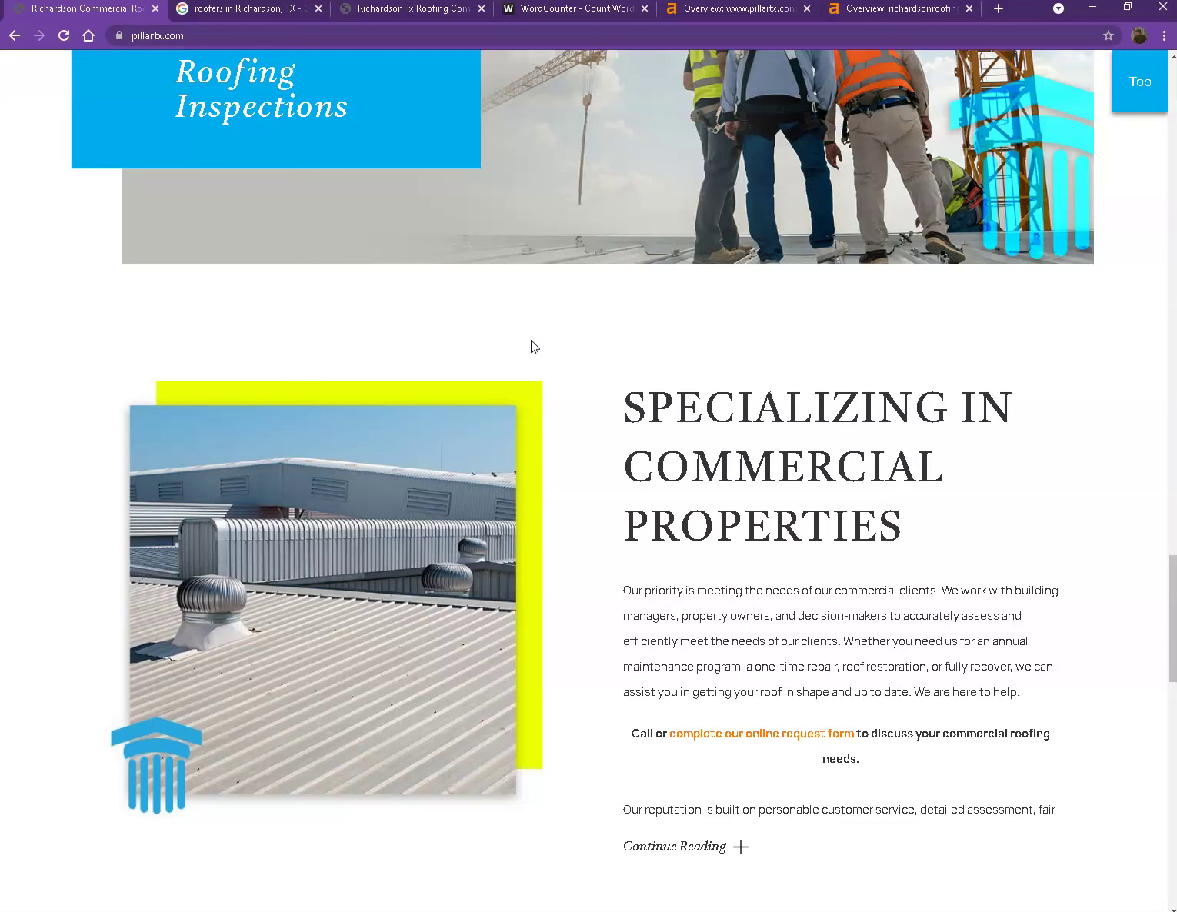
# Scroll the 'roofers in Richardson, TX' Google results down to the richardsonroofingpro.com listing
pyautogui.click(246, 10)
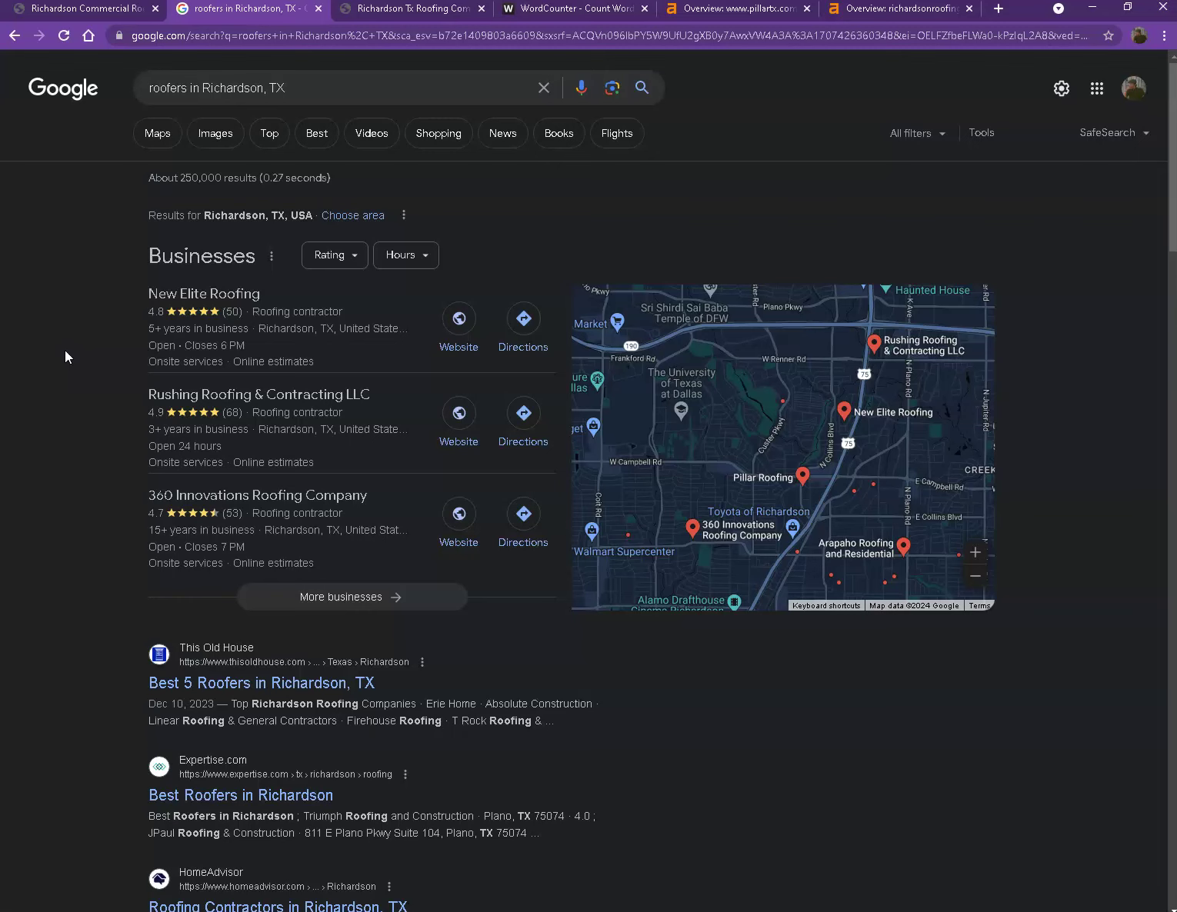
pyautogui.scroll(-4, 77, 369)
pyautogui.scroll(-3, 734, 532)
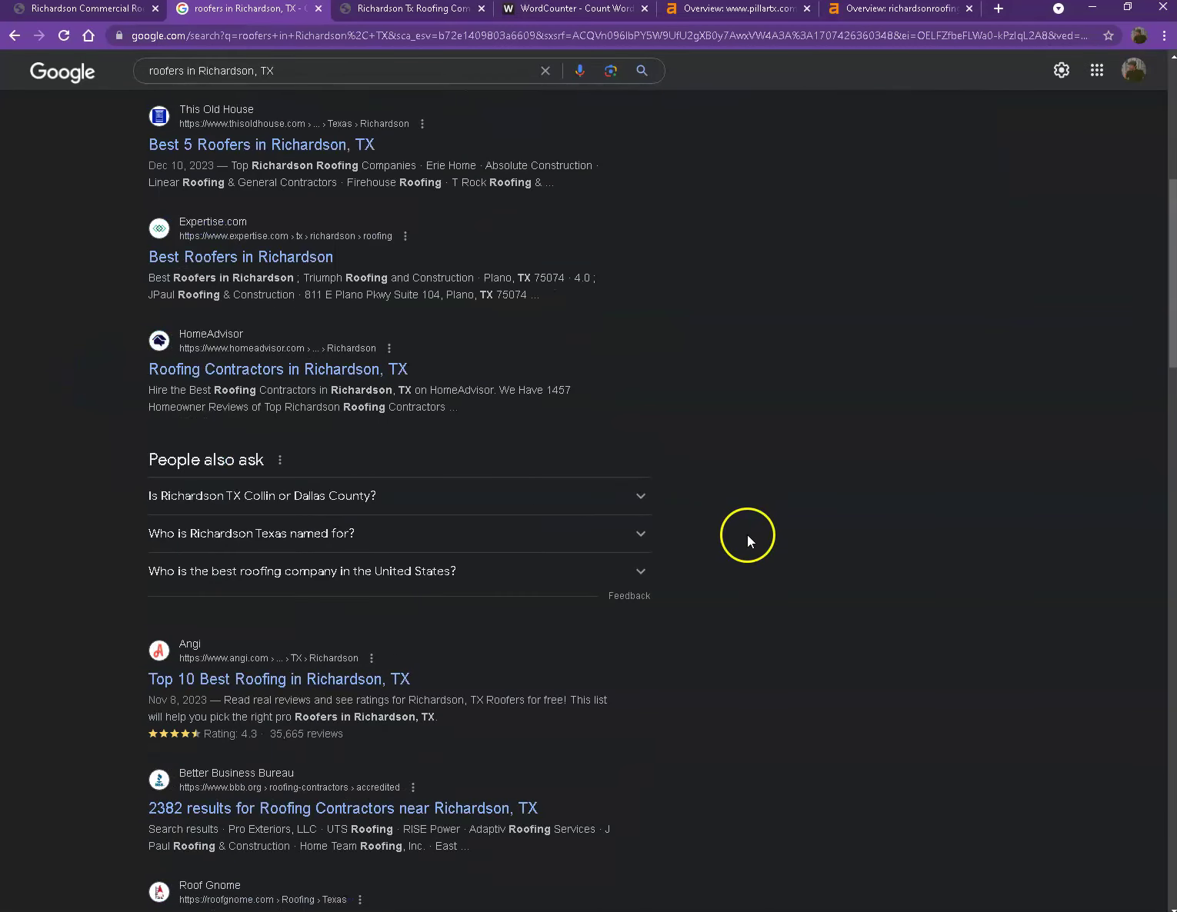
pyautogui.scroll(-2, 769, 519)
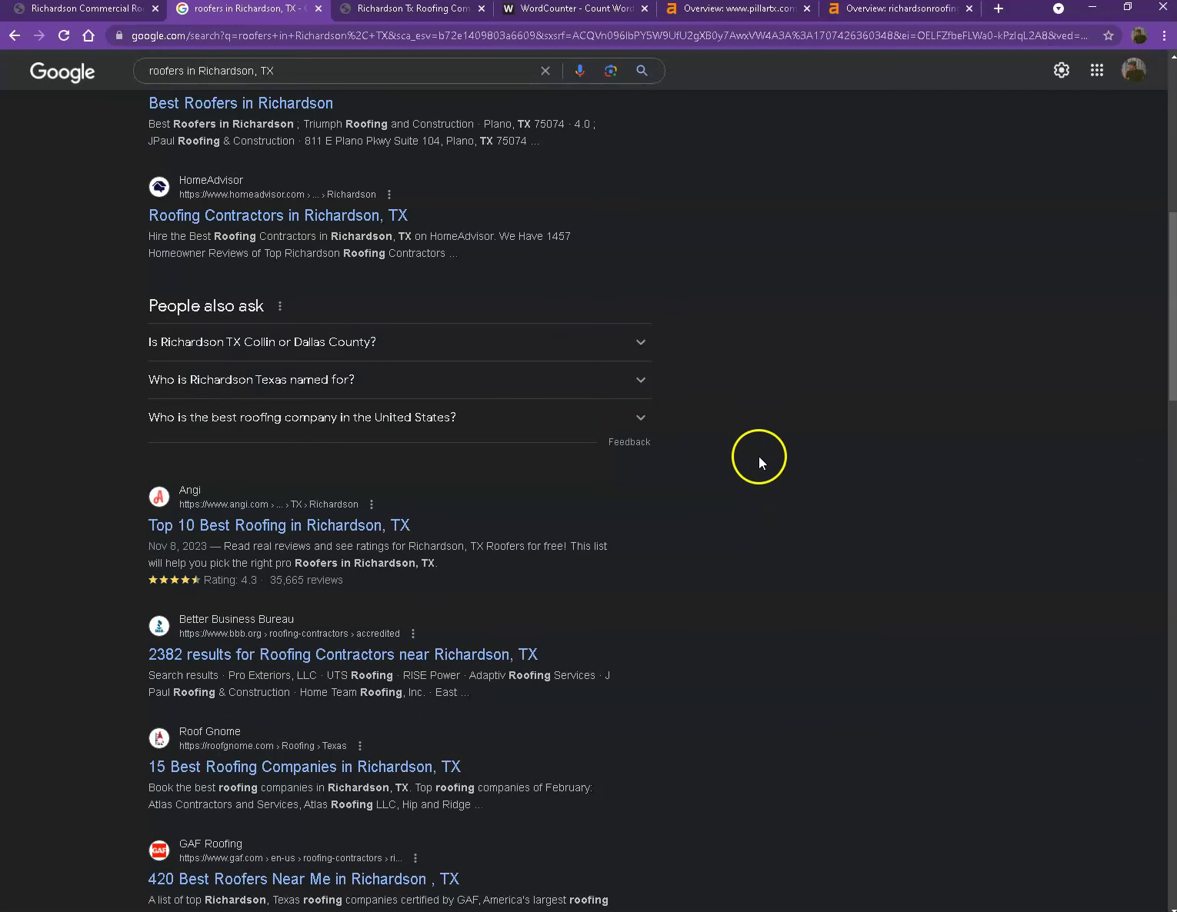
pyautogui.scroll(-3, 703, 364)
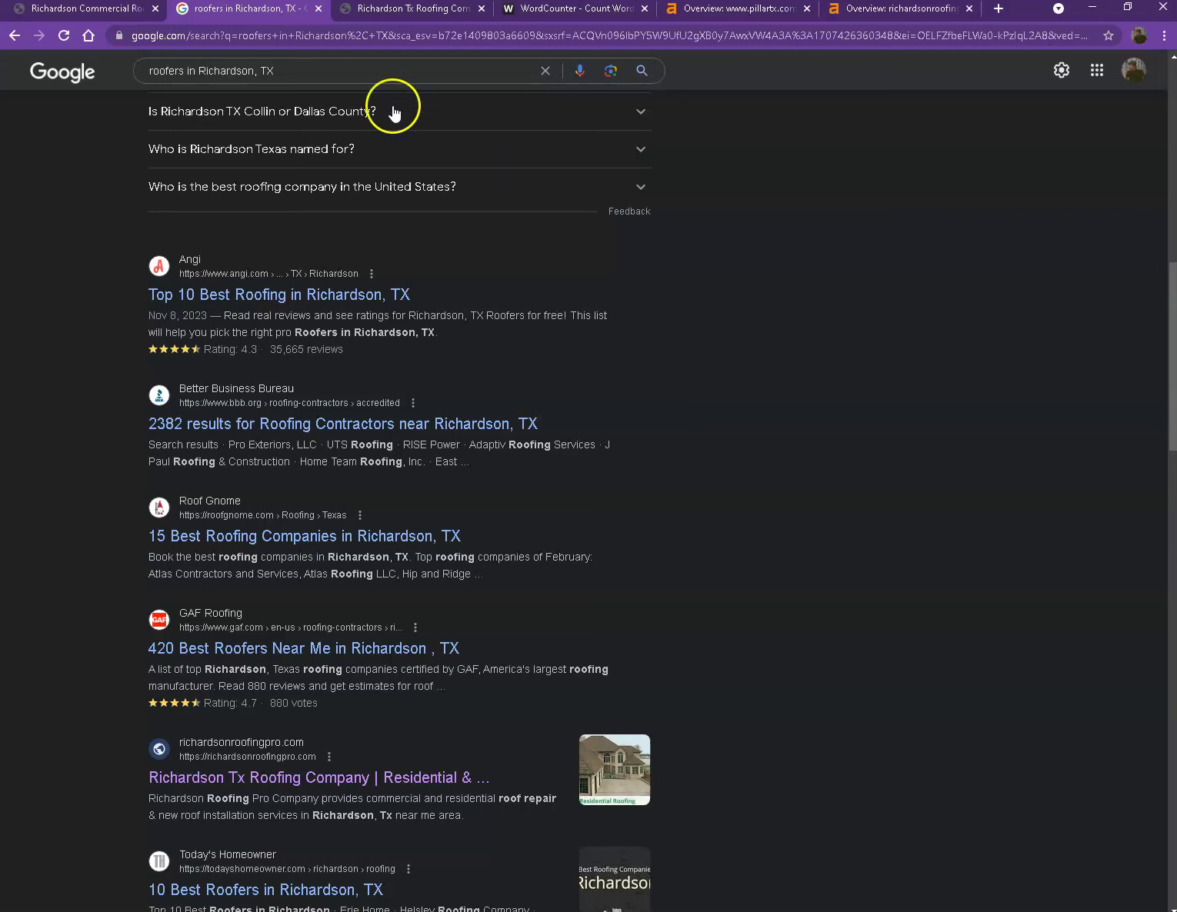
# Scroll richardsonroofingpro.com's homepage to its footer, then show pillartx.com's Ahrefs overview (DR 3.8, 520 backlinks)
pyautogui.click(408, 9)
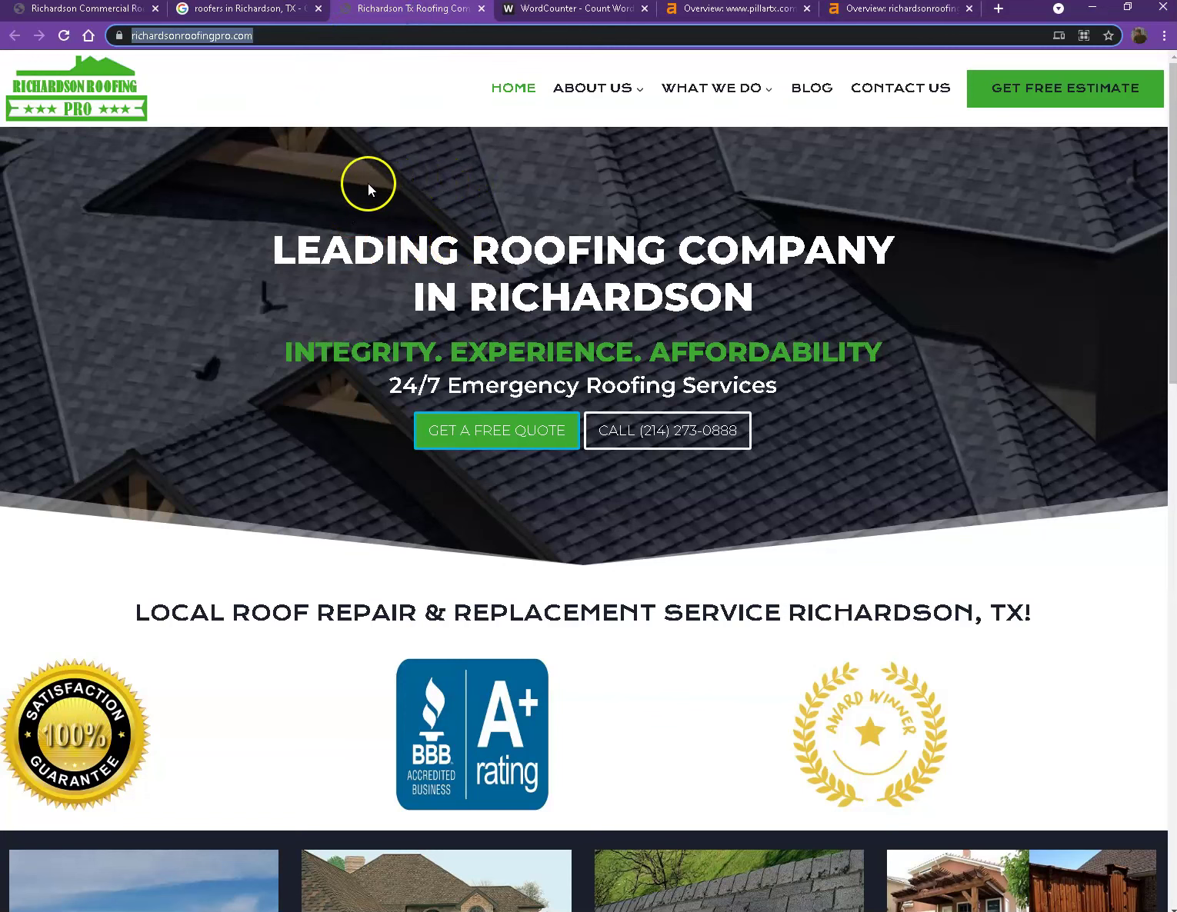
pyautogui.click(234, 165)
pyautogui.scroll(-2, 252, 196)
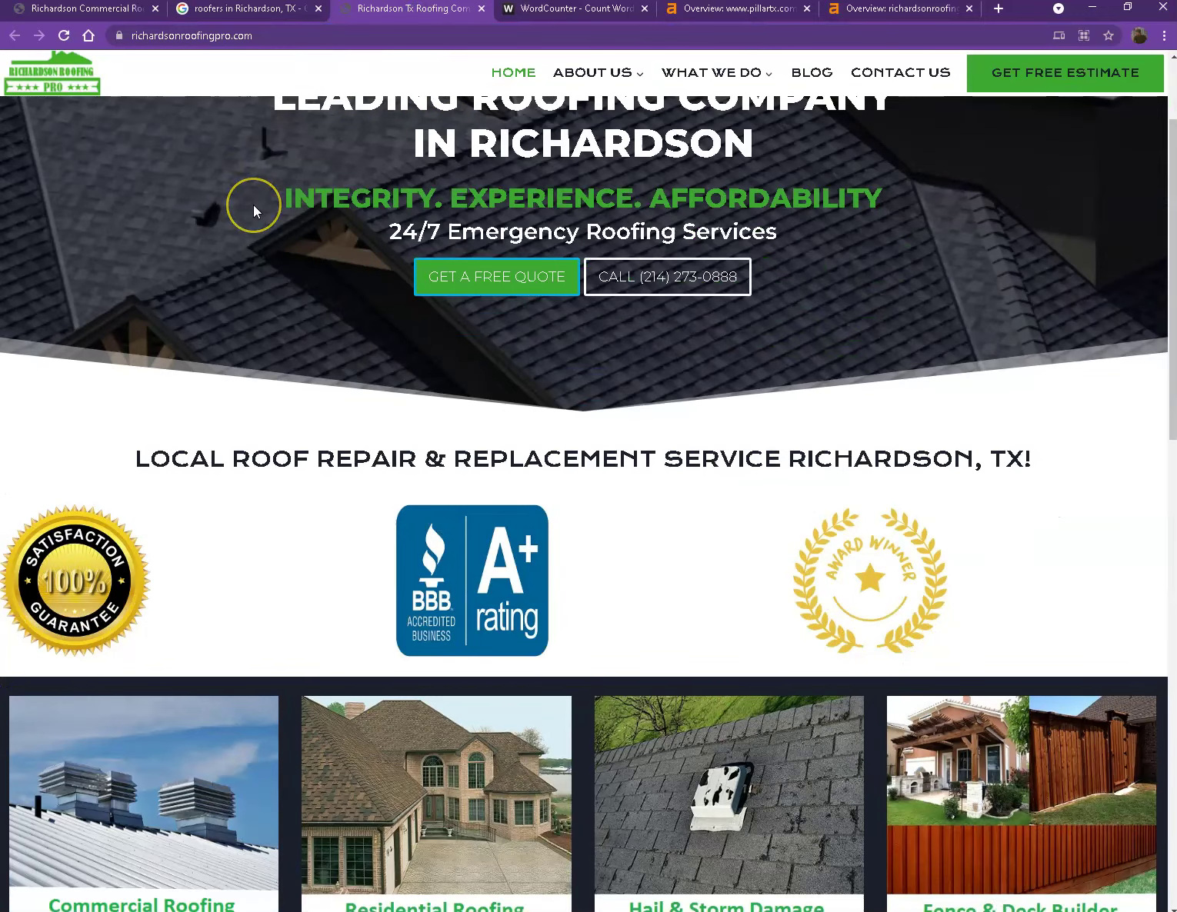
pyautogui.scroll(-3, 263, 211)
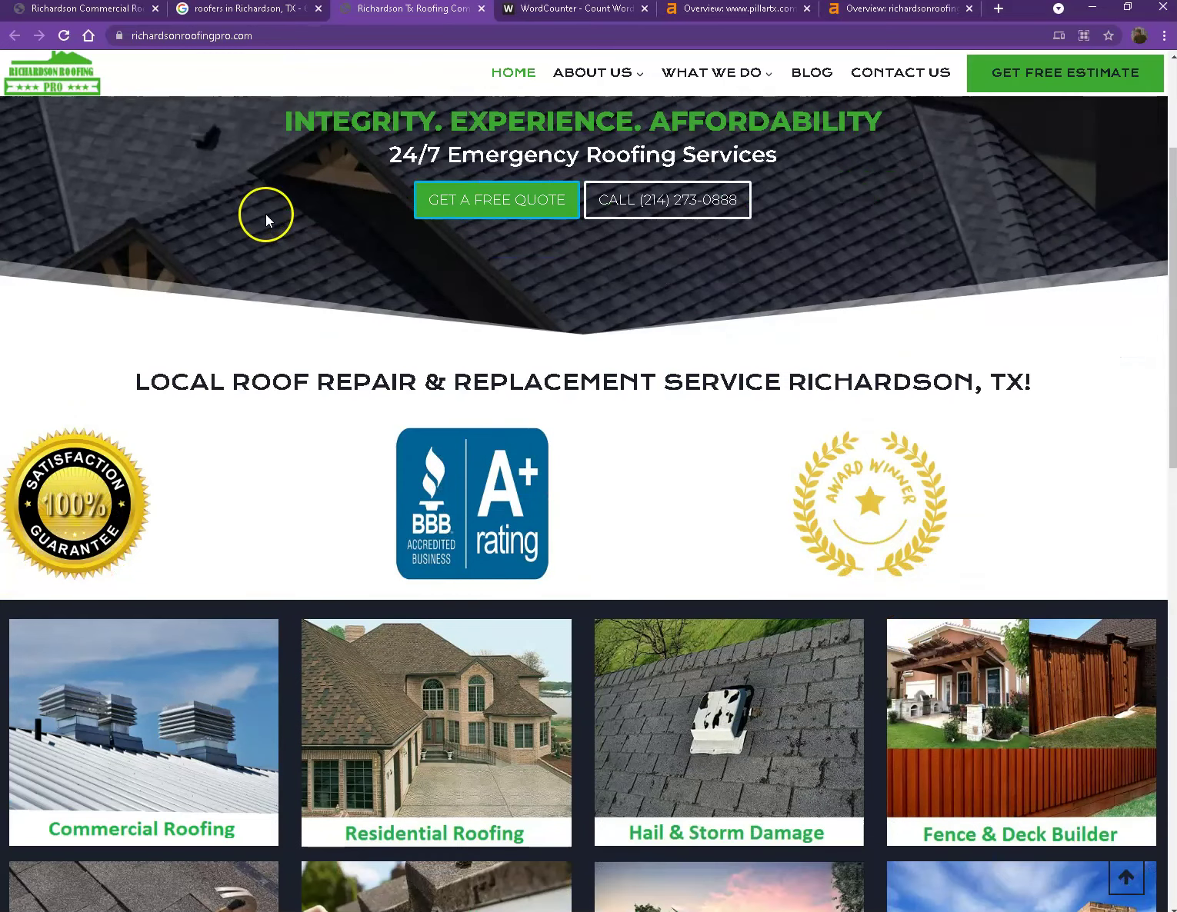
pyautogui.scroll(-3, 296, 211)
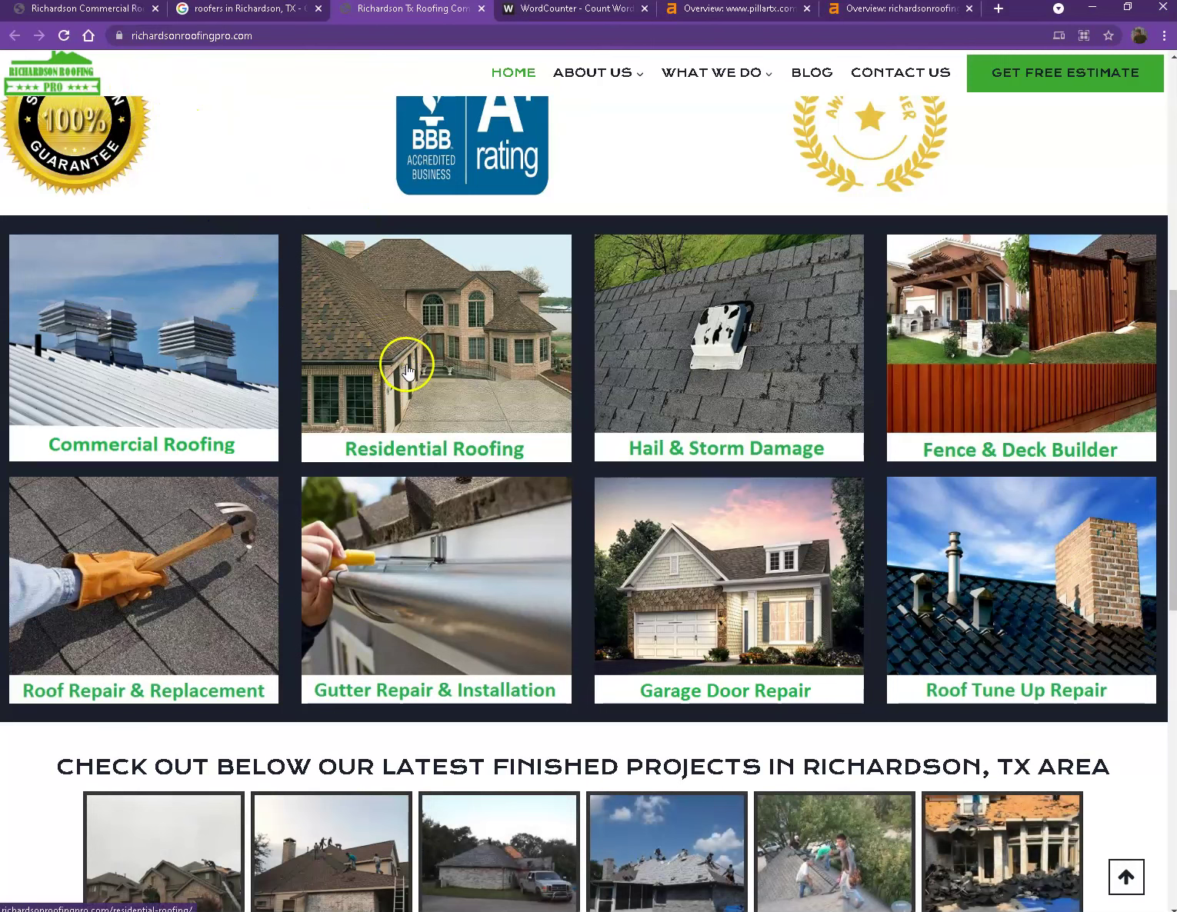
pyautogui.scroll(-10, 408, 372)
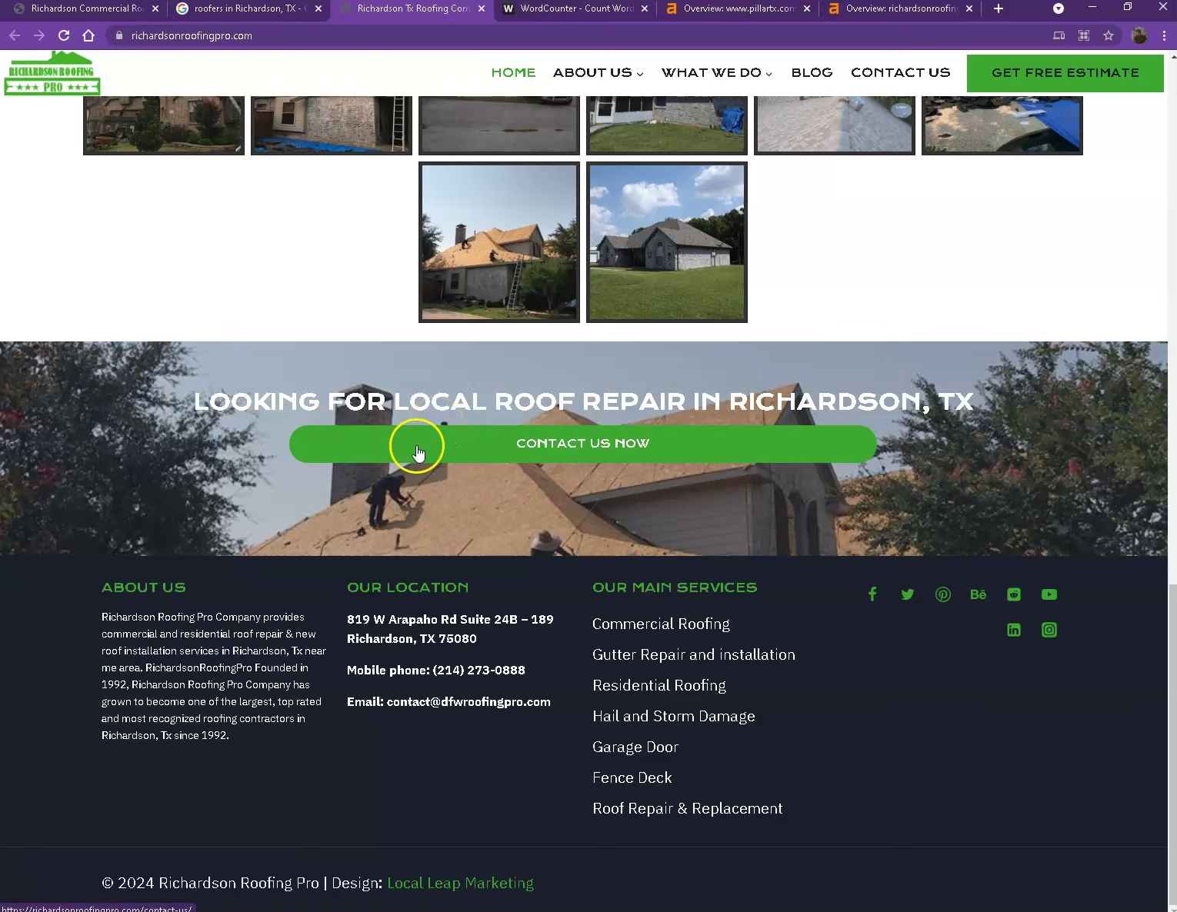
pyautogui.click(705, 15)
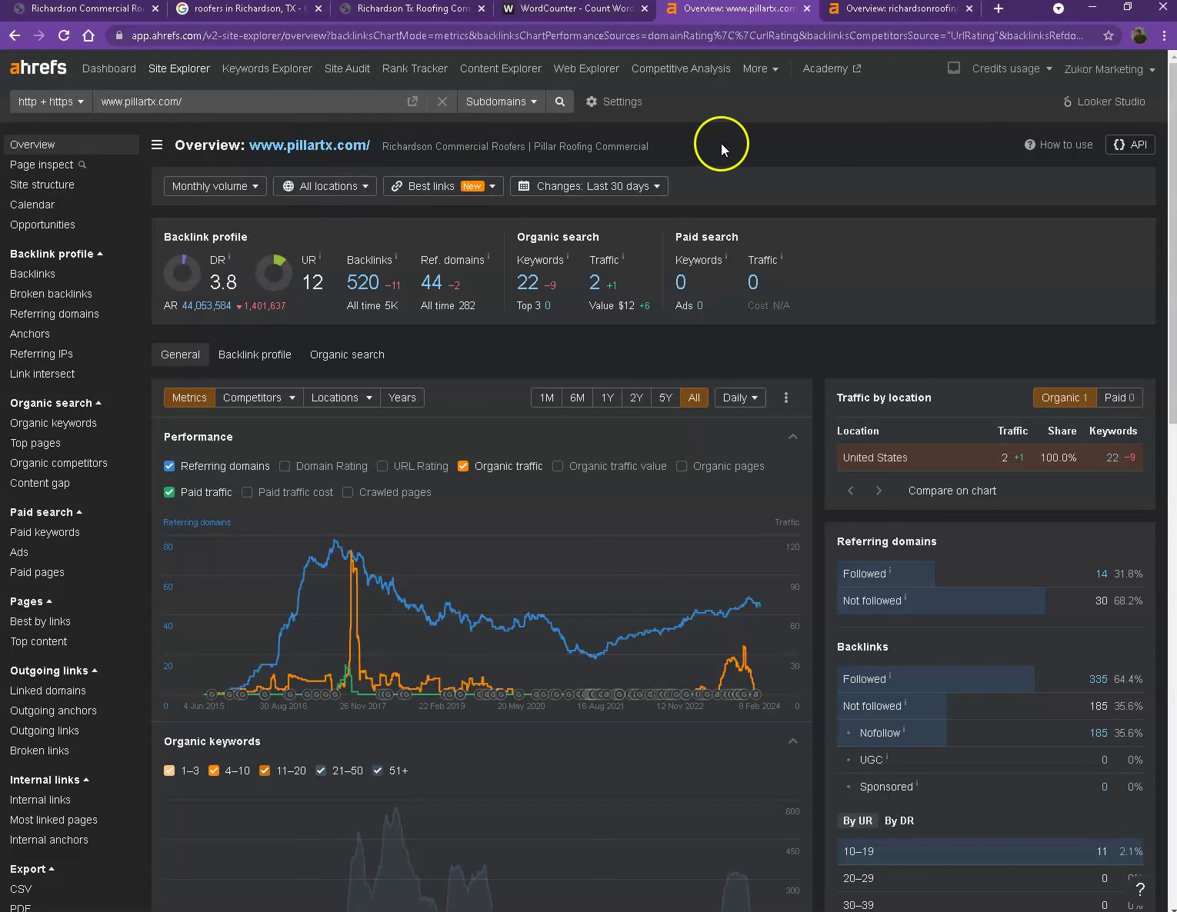
# Compare pillartx.com's Ahrefs metrics with richardsonroofingpro.com's DR 24, then open the competitor's reports
pyautogui.click(855, 9)
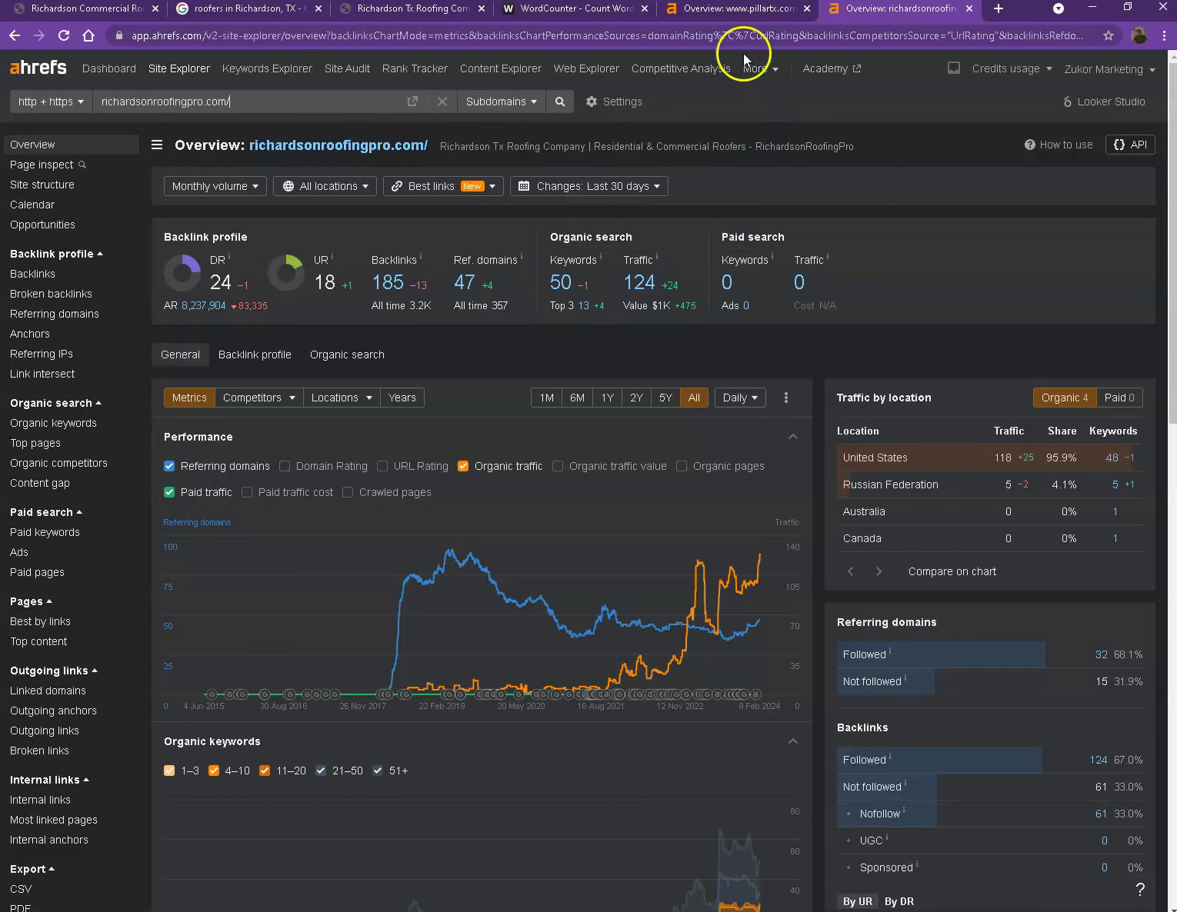
pyautogui.click(746, 9)
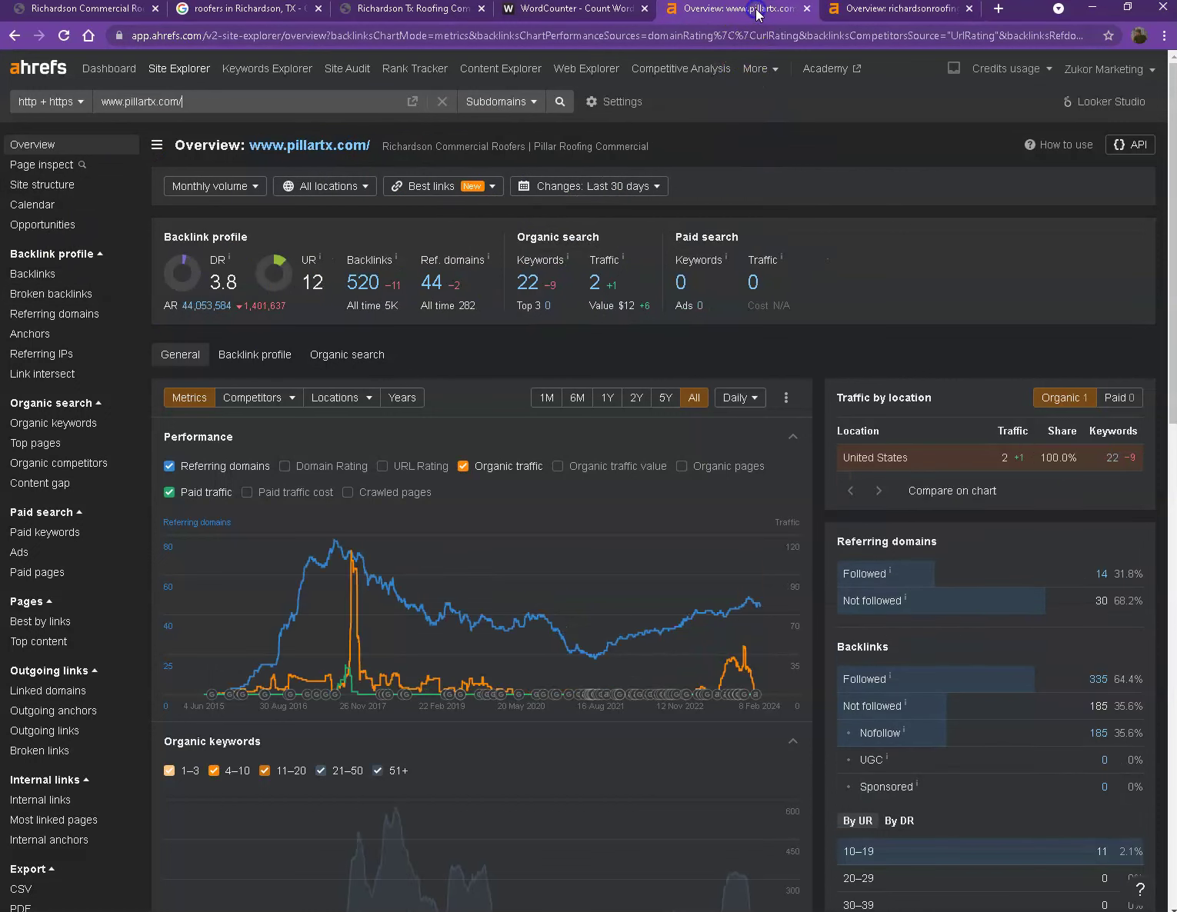
pyautogui.click(875, 11)
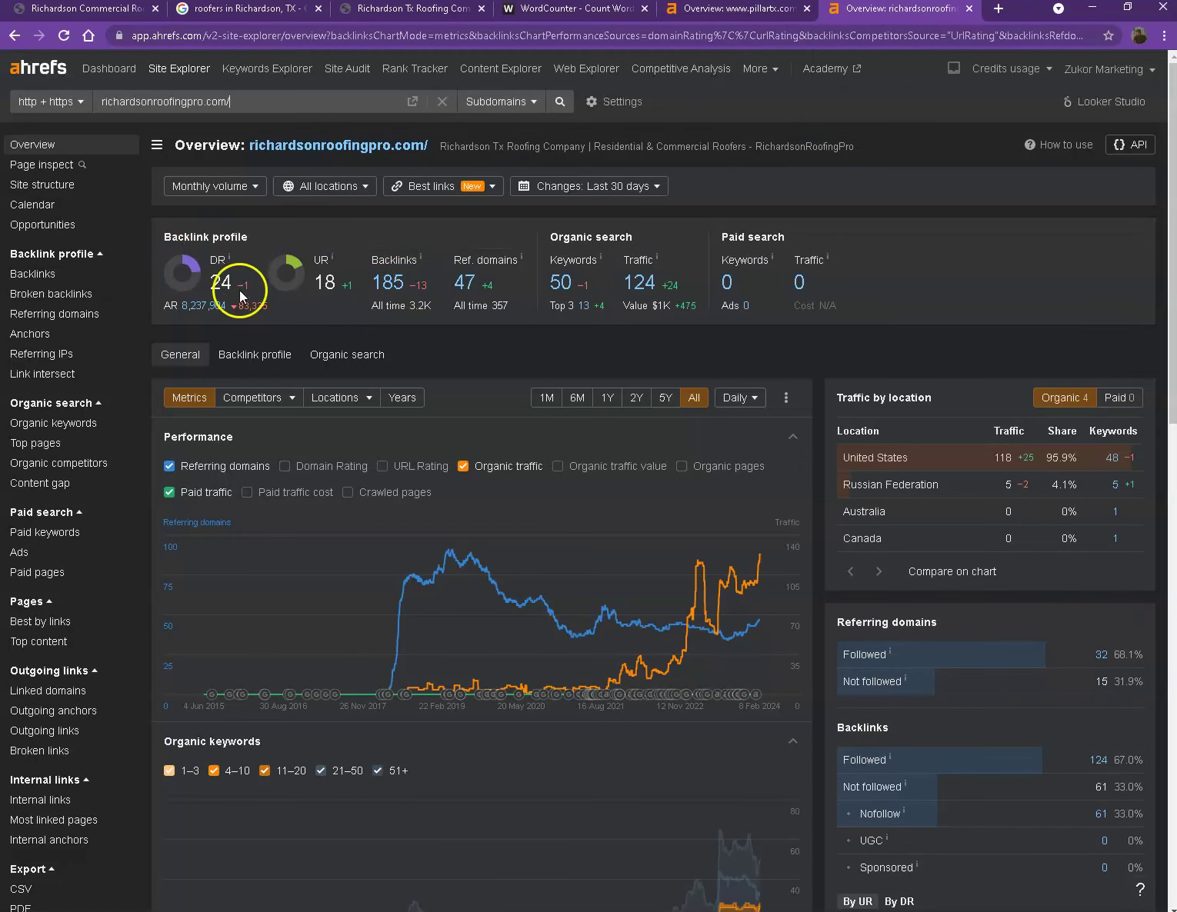
pyautogui.click(743, 10)
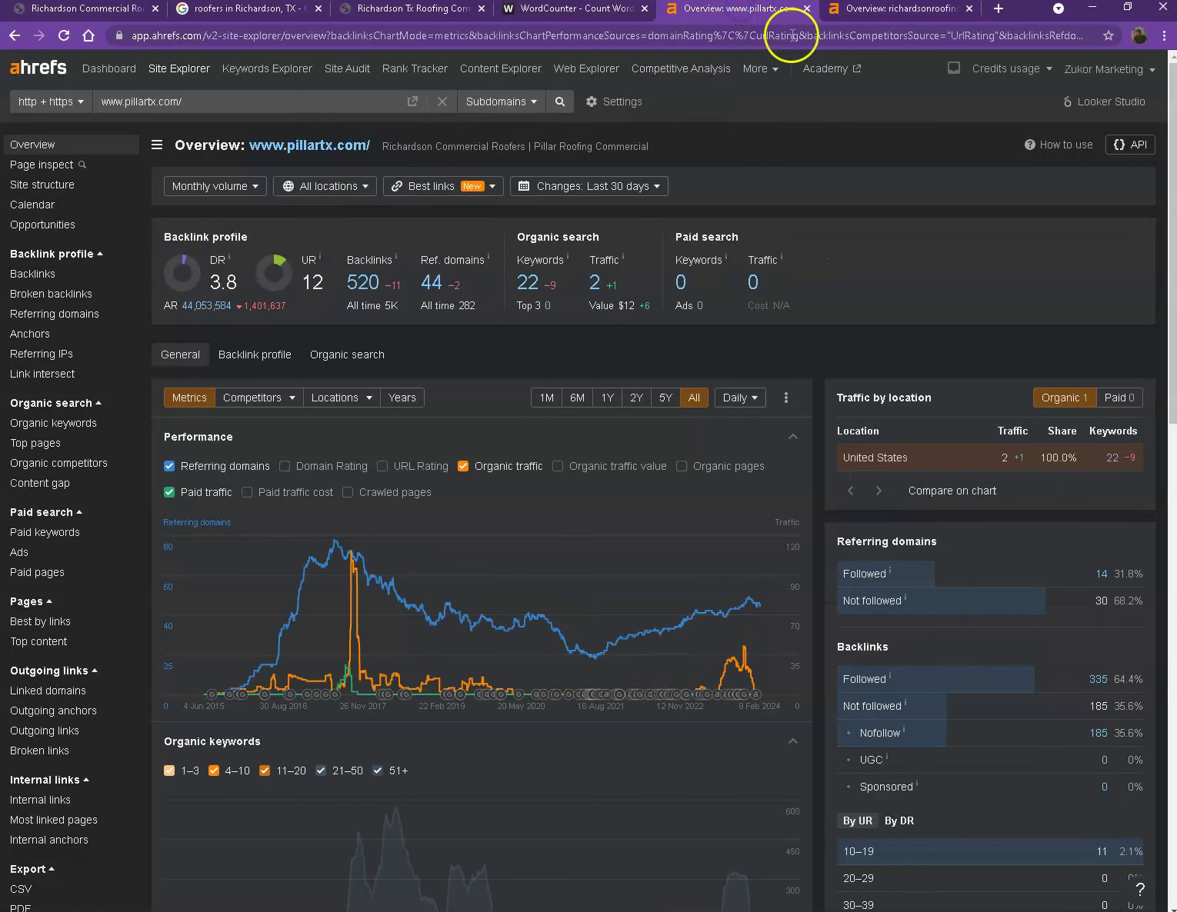
pyautogui.click(846, 11)
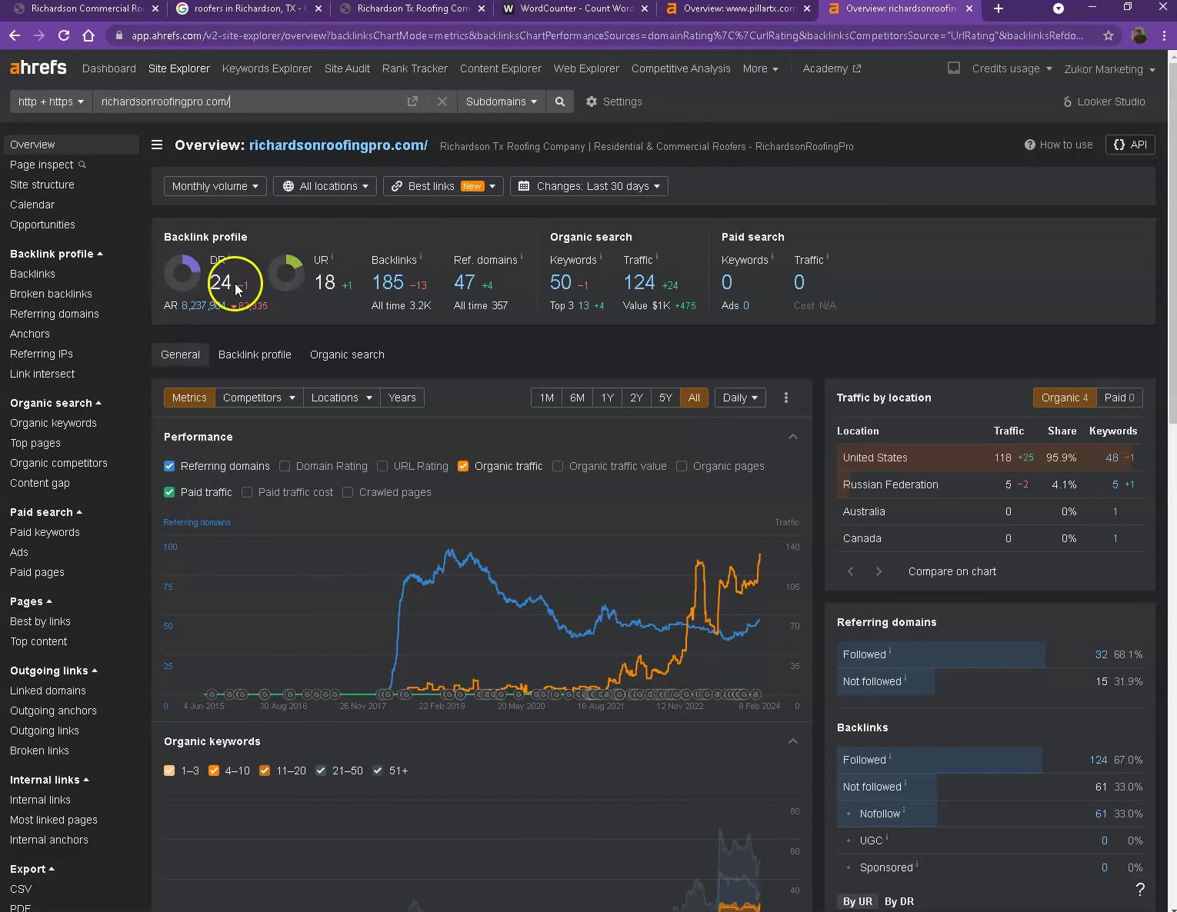
pyautogui.click(746, 9)
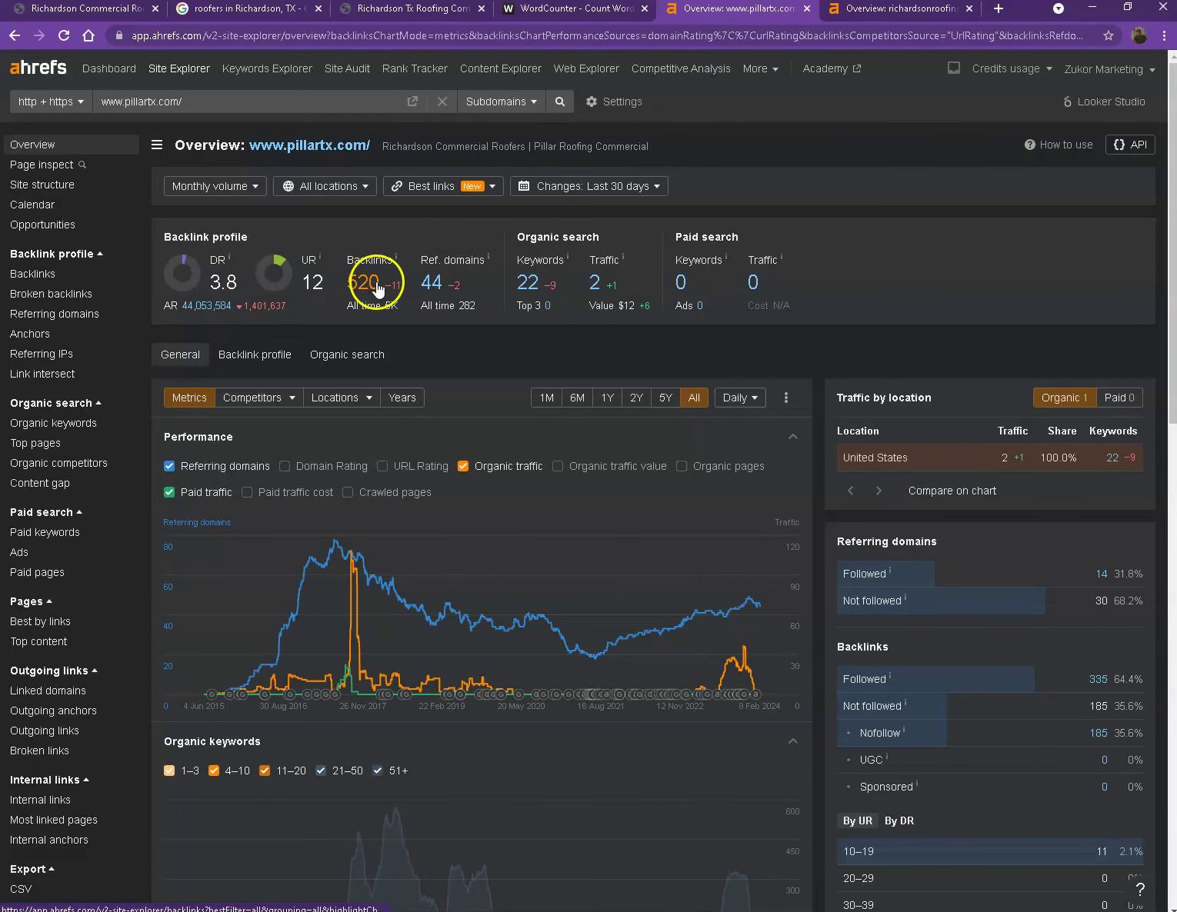
pyautogui.click(877, 11)
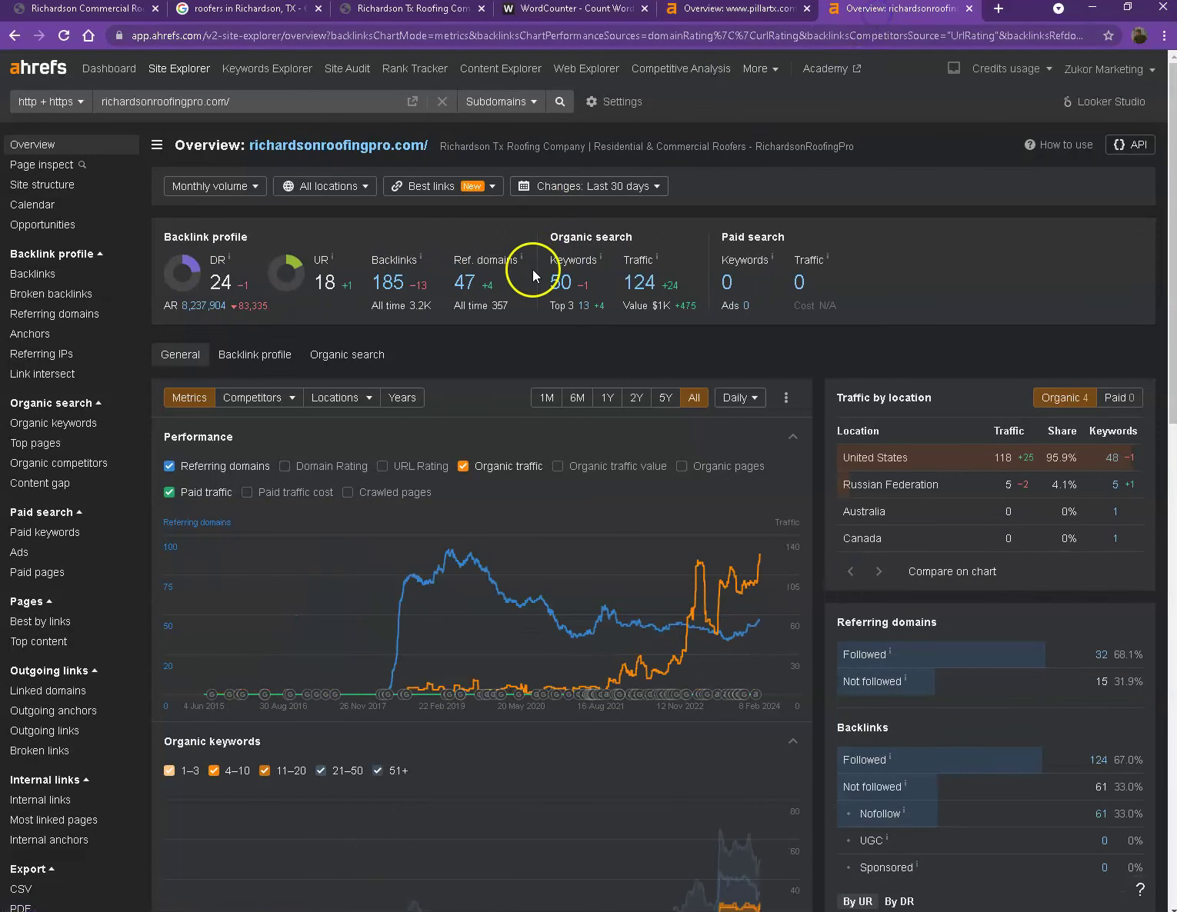
pyautogui.click(553, 285)
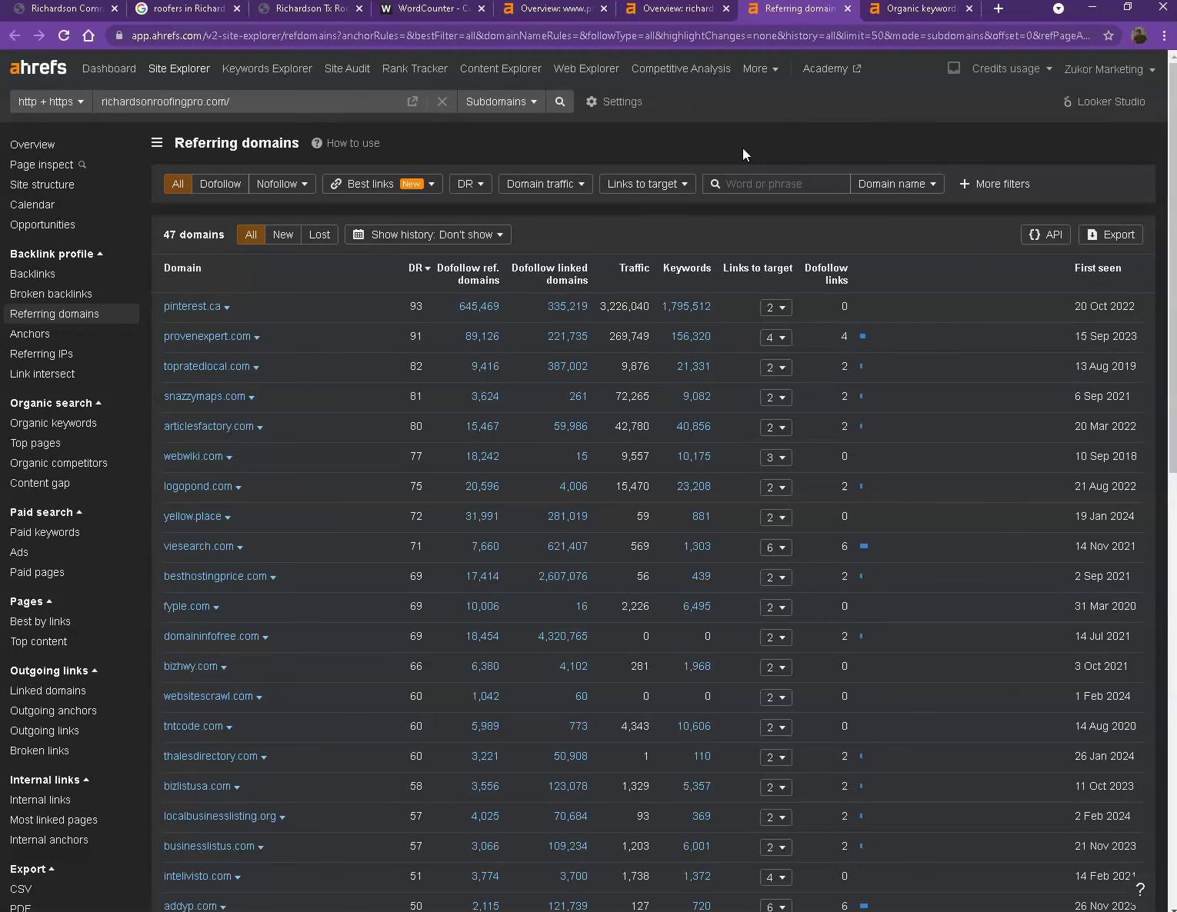
# Scroll through richardsonroofingpro.com's 47 referring domains, led by pinterest.ca at DR 93
pyautogui.scroll(-6, 457, 262)
pyautogui.scroll(-6, 367, 302)
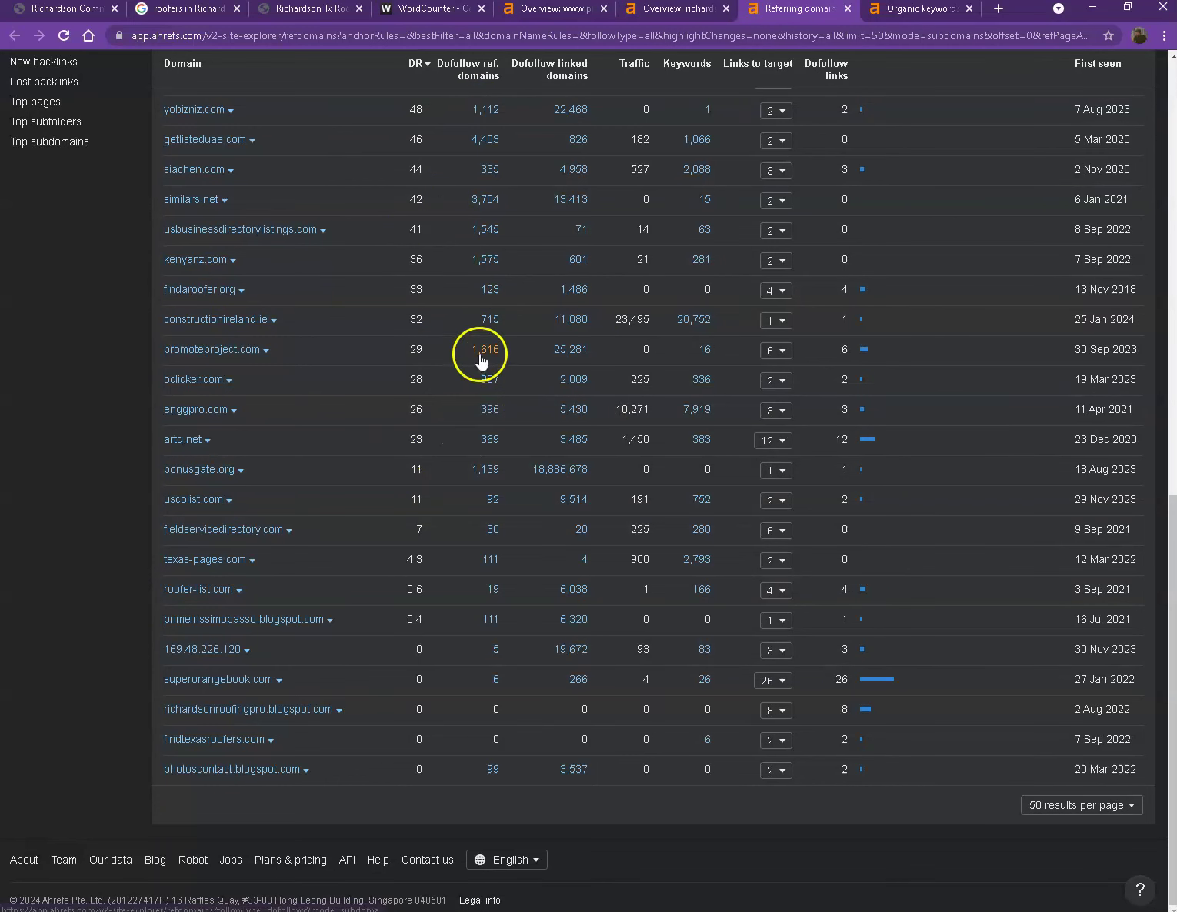
pyautogui.scroll(3, 441, 371)
pyautogui.scroll(5, 441, 370)
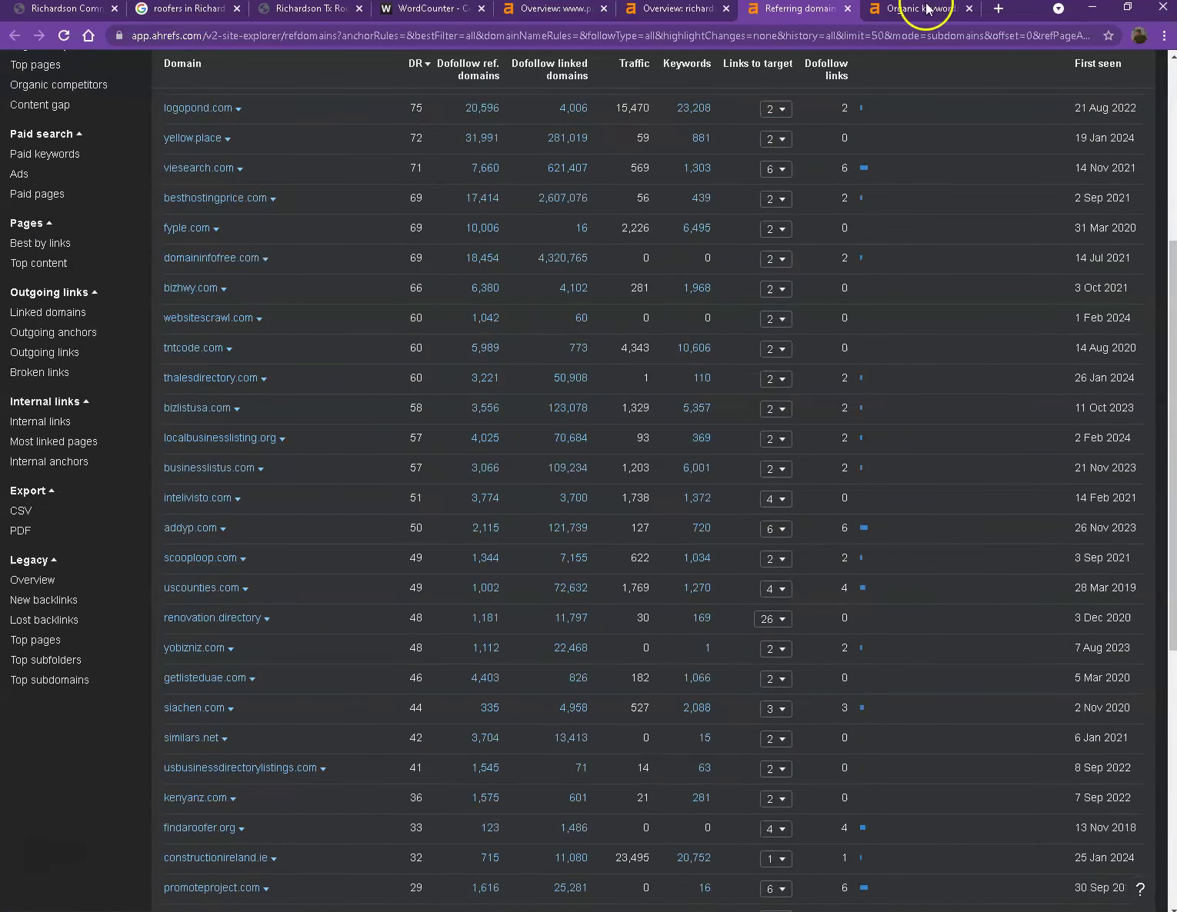
# Review the competitor's 48 organic keywords, from 'roofing richardson tx' to 'roof repair near me'
pyautogui.click(923, 9)
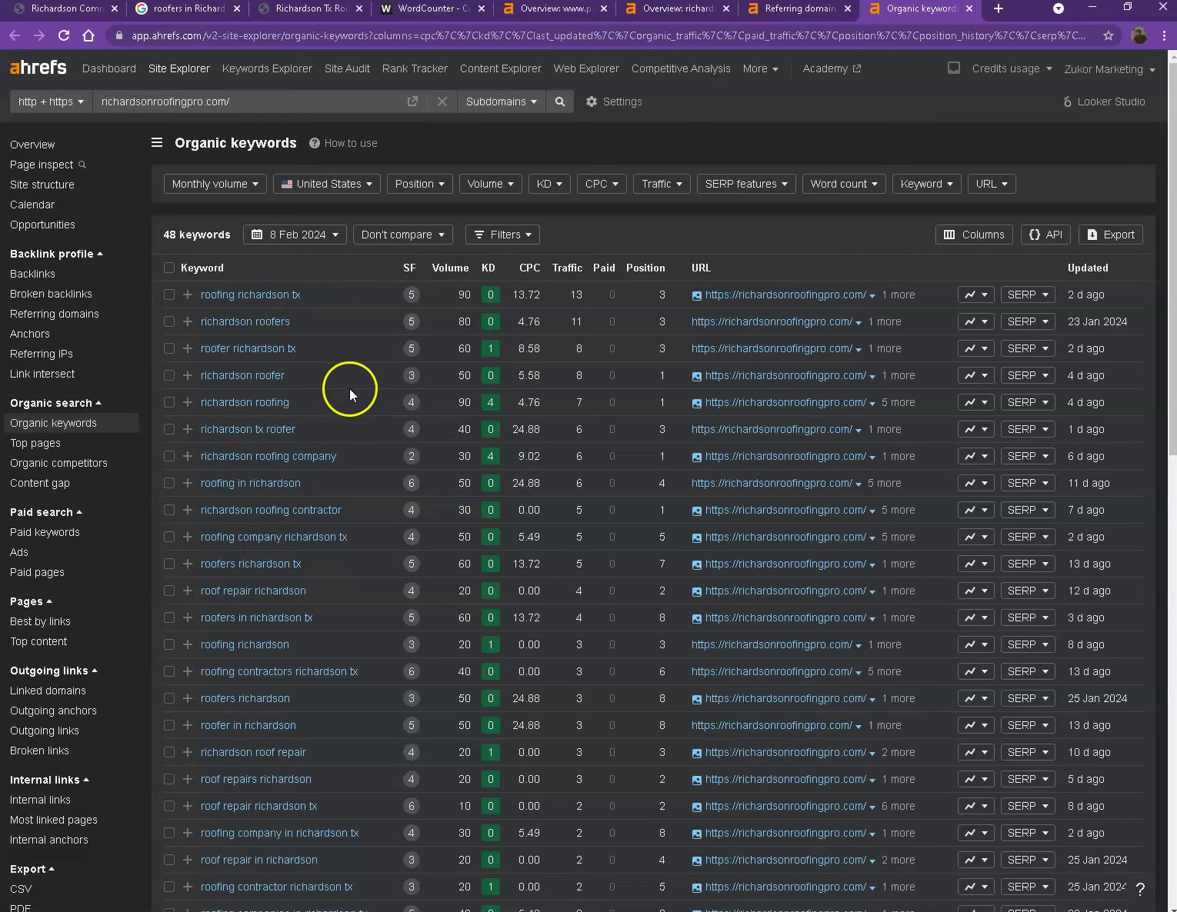
pyautogui.scroll(-3, 362, 392)
pyautogui.scroll(-2, 367, 390)
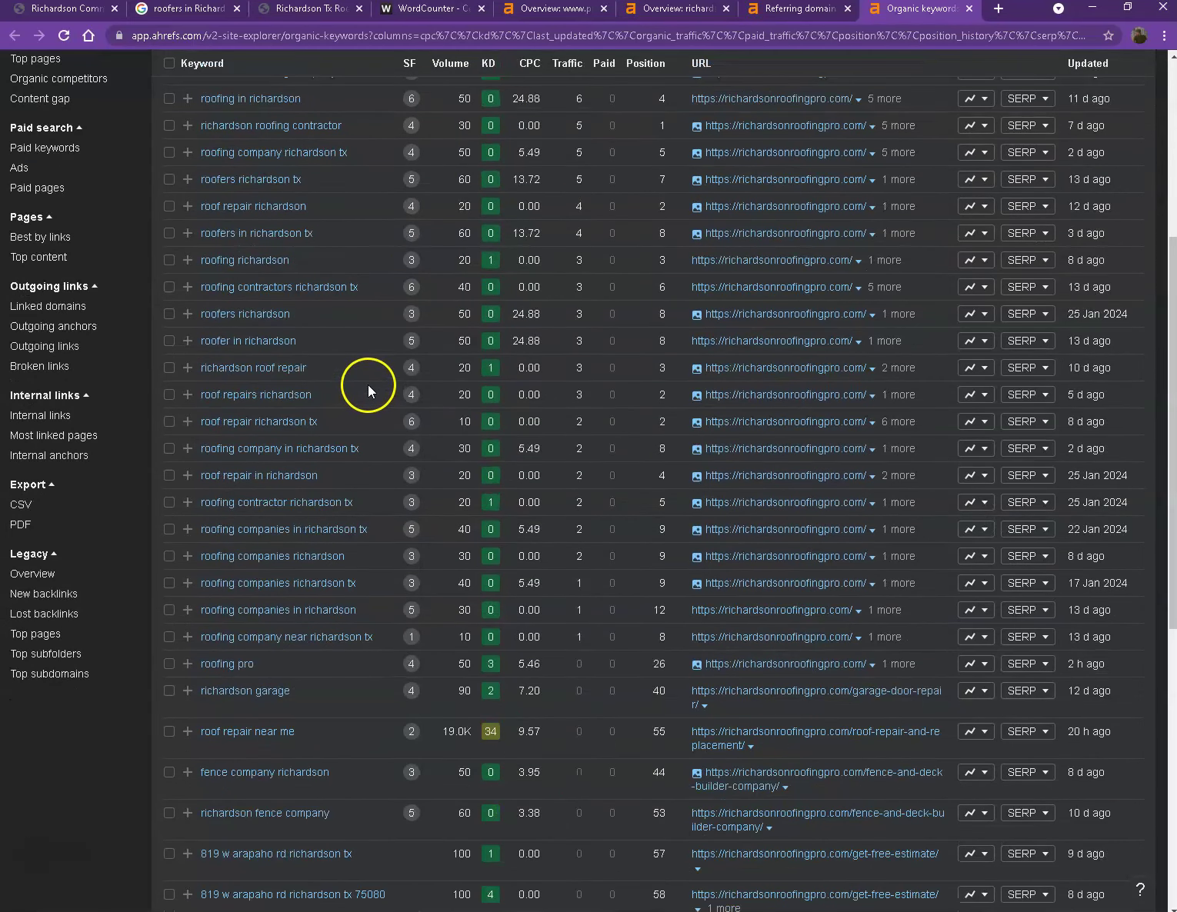
pyautogui.scroll(5, 368, 385)
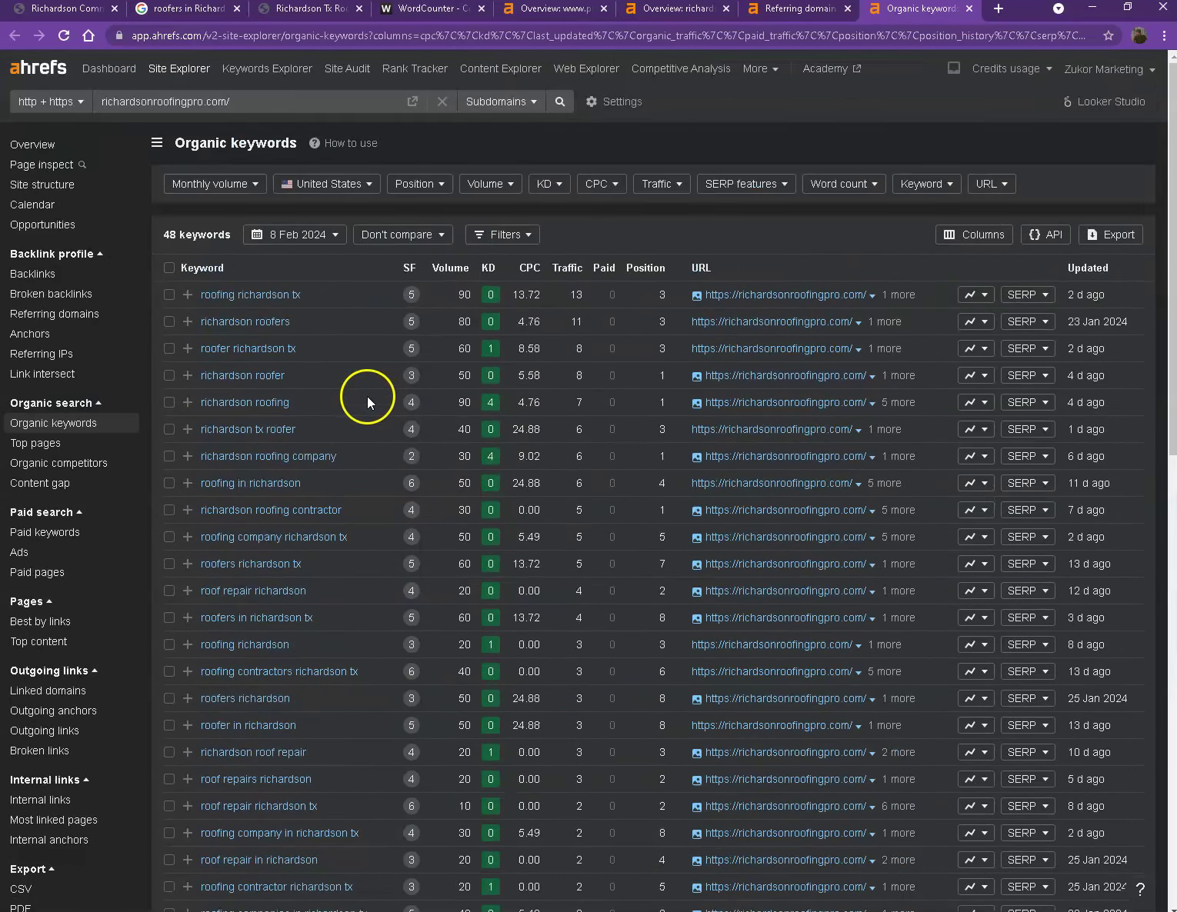
pyautogui.scroll(-3, 471, 331)
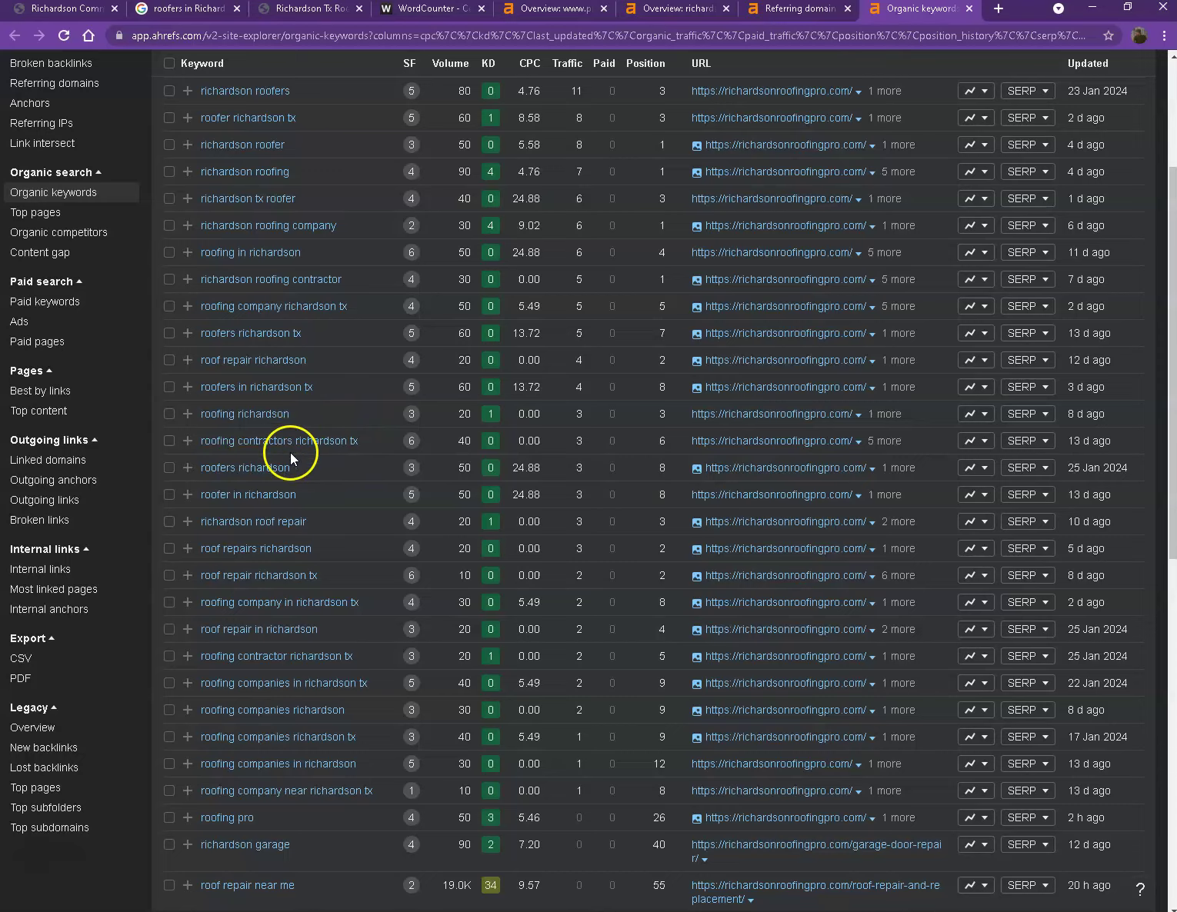
pyautogui.scroll(-4, 290, 458)
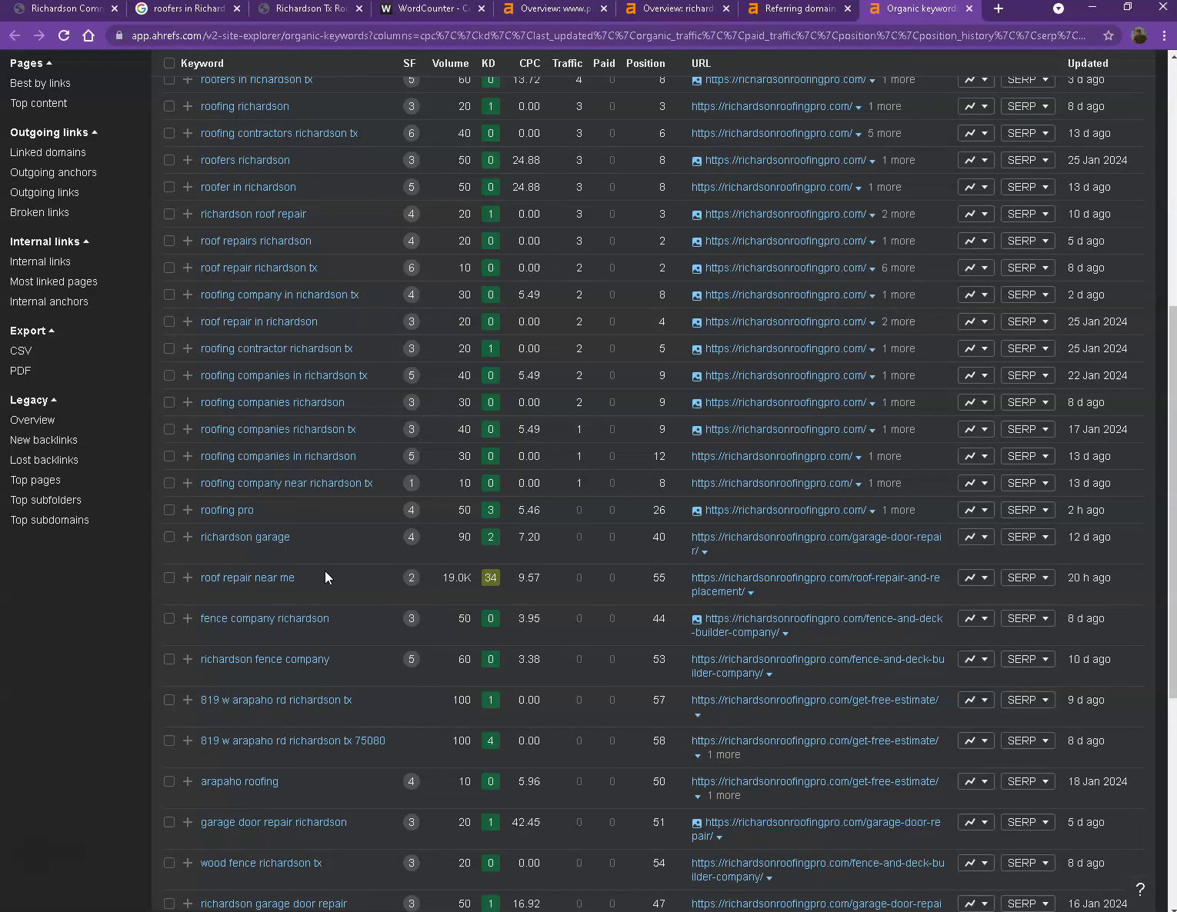
# On pillartx.com, check the roof image's file name, content-v4-alt-img.2210311400351.jpg, without saving it
pyautogui.click(73, 9)
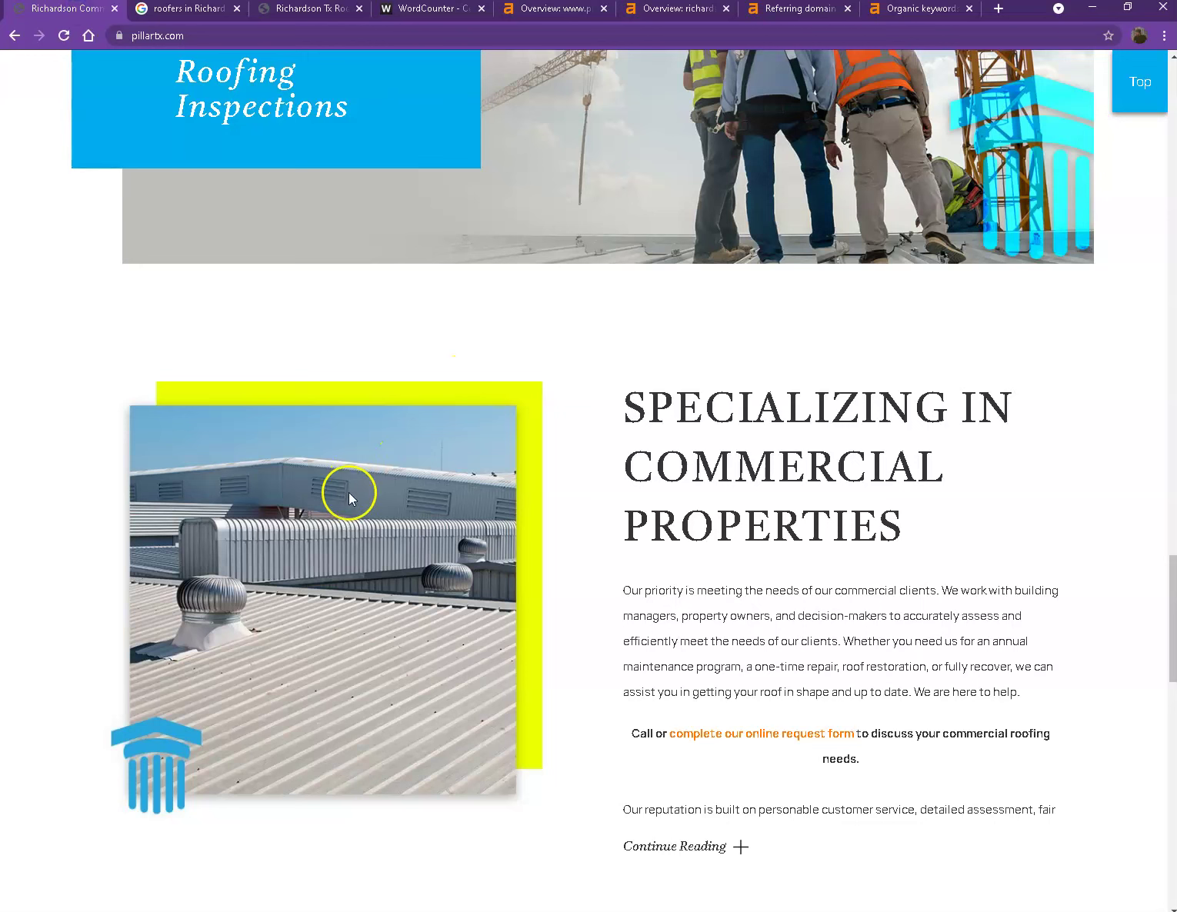
pyautogui.rightClick(291, 478)
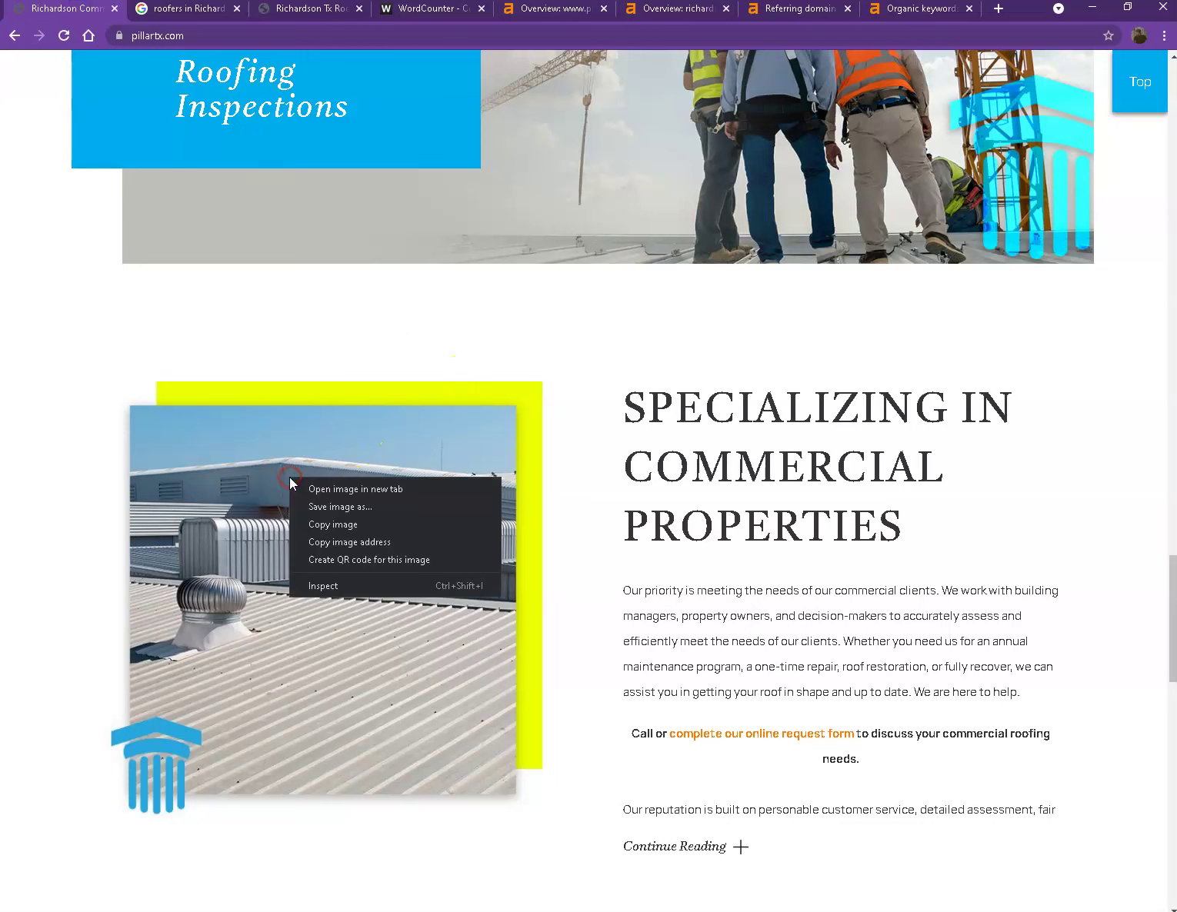
pyautogui.click(353, 507)
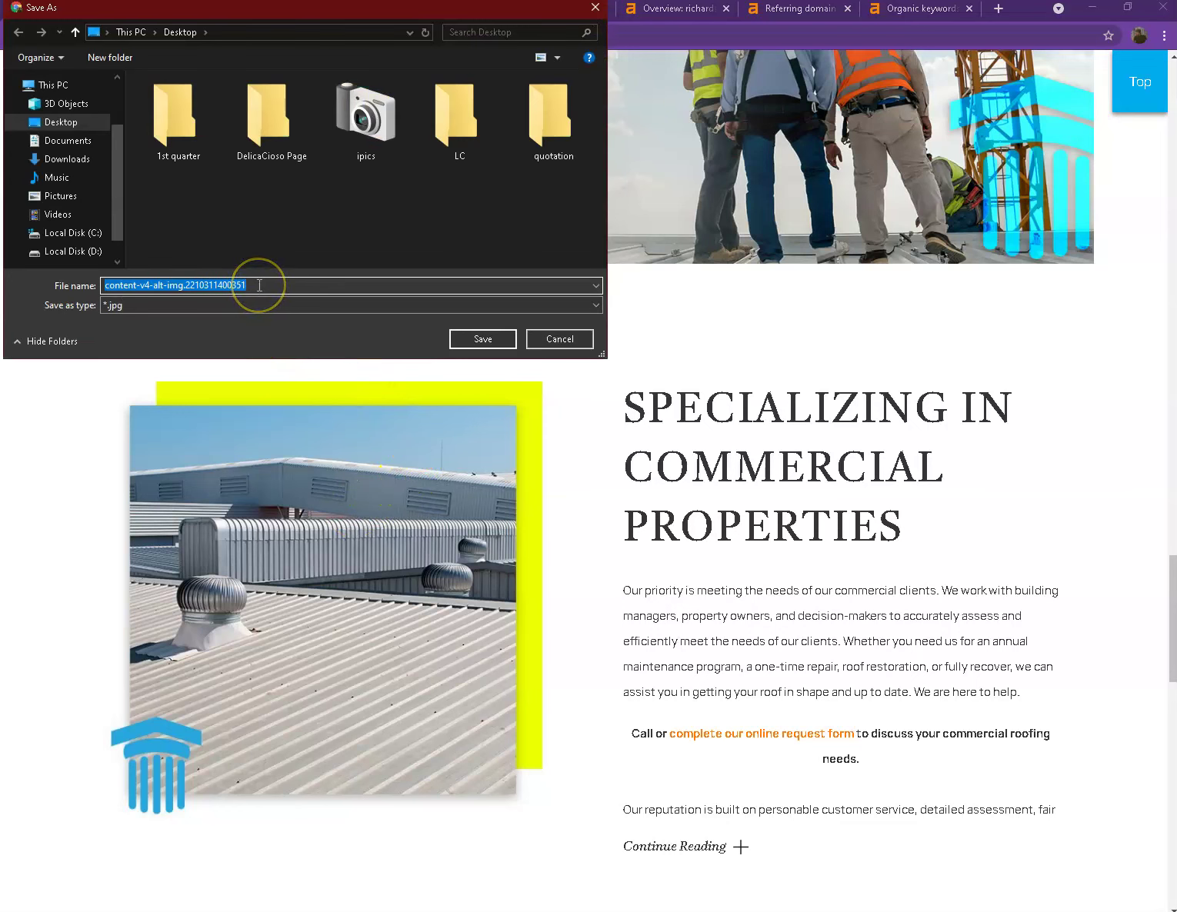
pyautogui.click(569, 343)
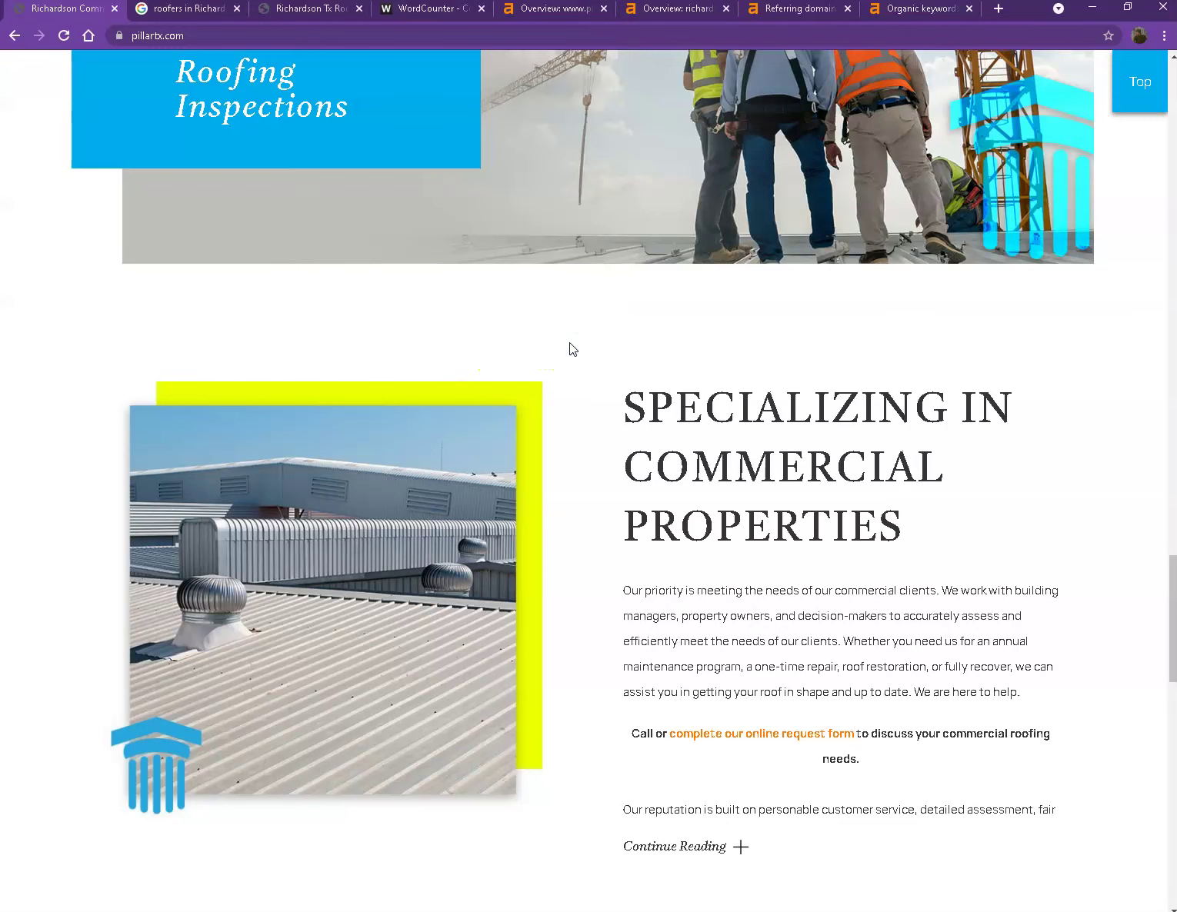
# Scroll up the pillartx.com page past Our Reviews to the Hail Alert section
pyautogui.scroll(9, 580, 441)
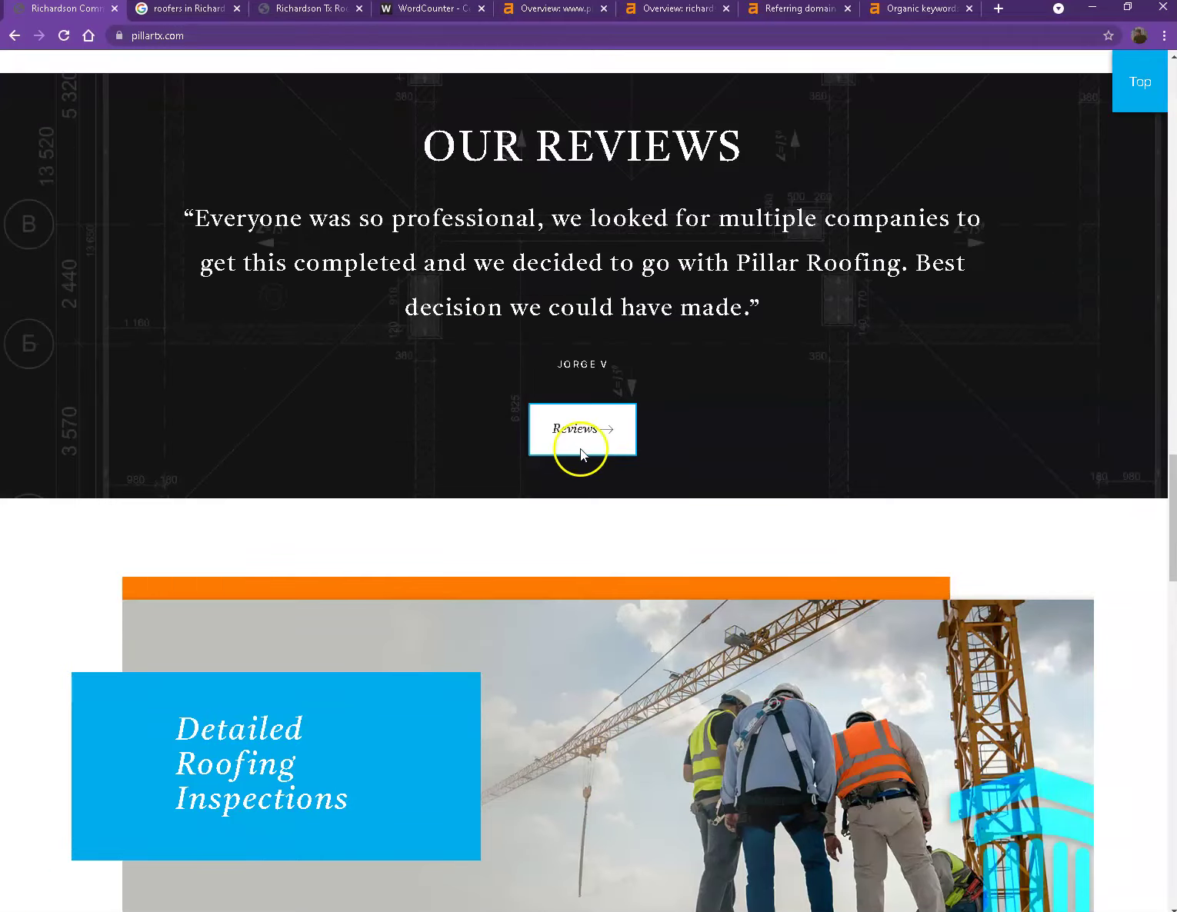
pyautogui.scroll(9, 580, 448)
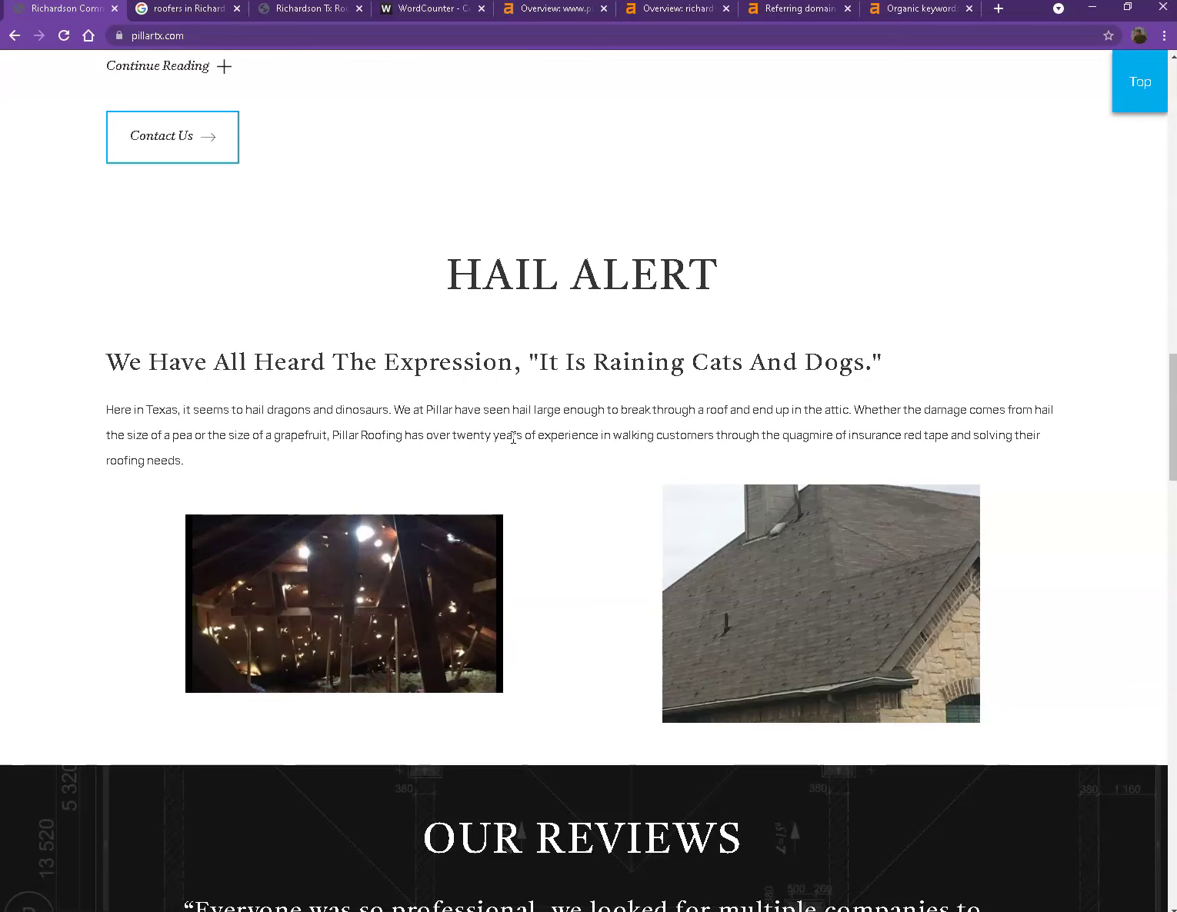
pyautogui.click(510, 461)
pyautogui.click(367, 452)
pyautogui.click(177, 9)
pyautogui.scroll(13, 187, 132)
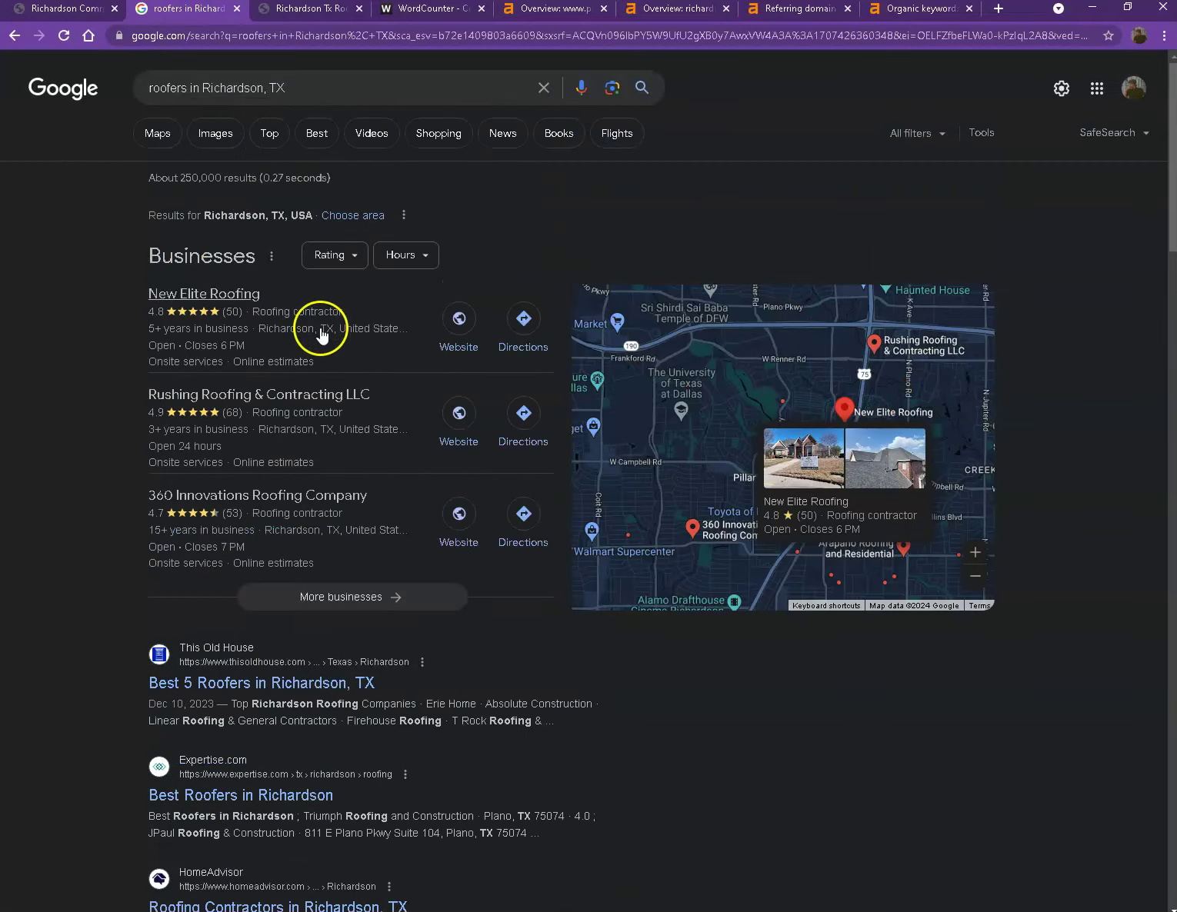
pyautogui.click(73, 9)
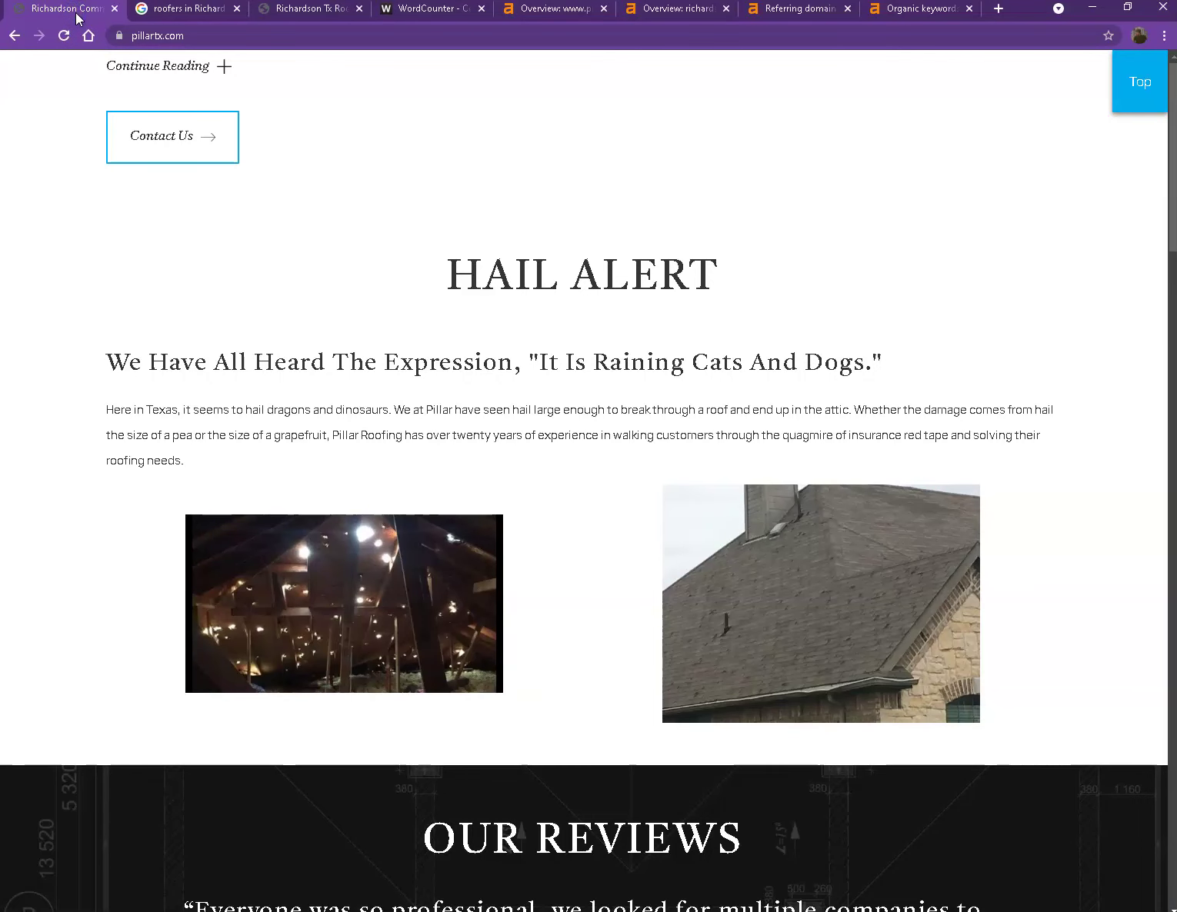